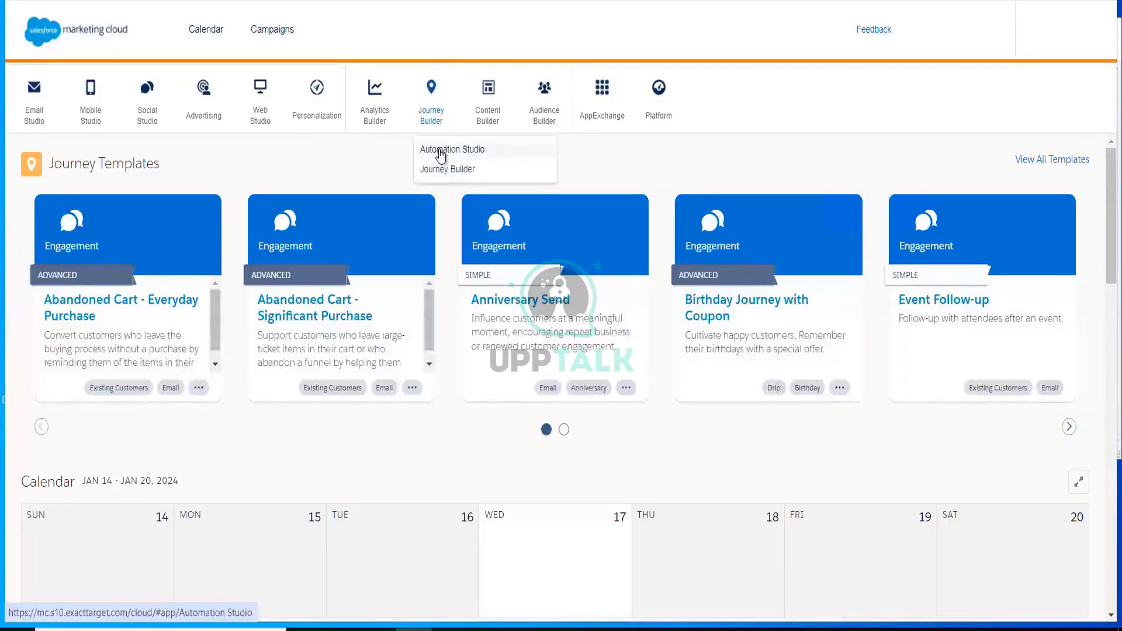
# Open Automation Studio and start a new automation
pyautogui.click(439, 153)
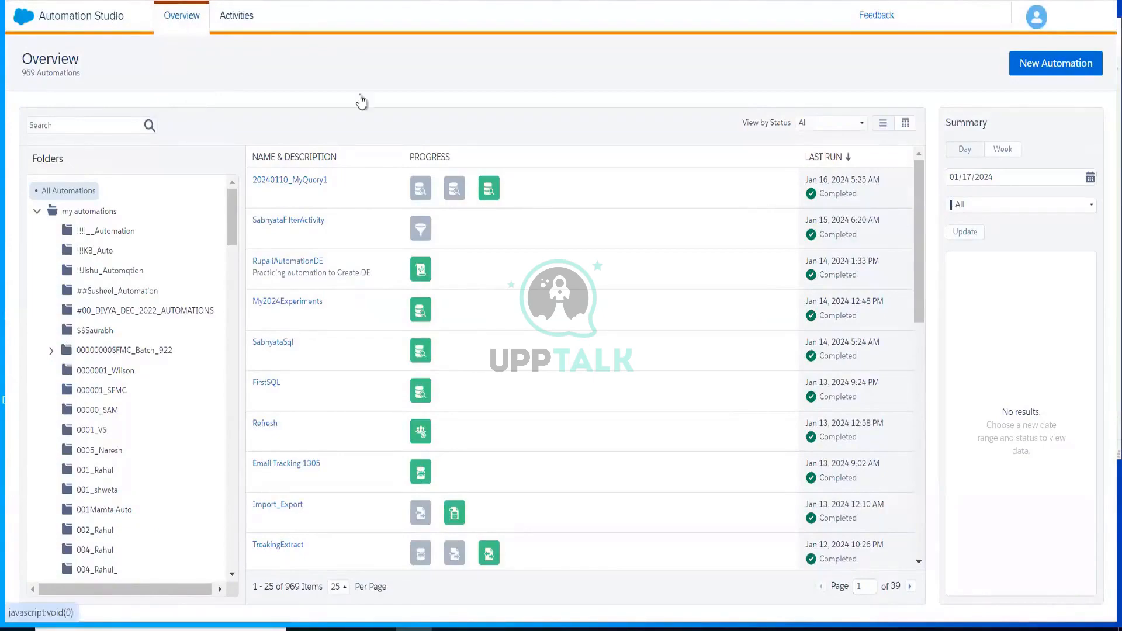
pyautogui.click(1059, 72)
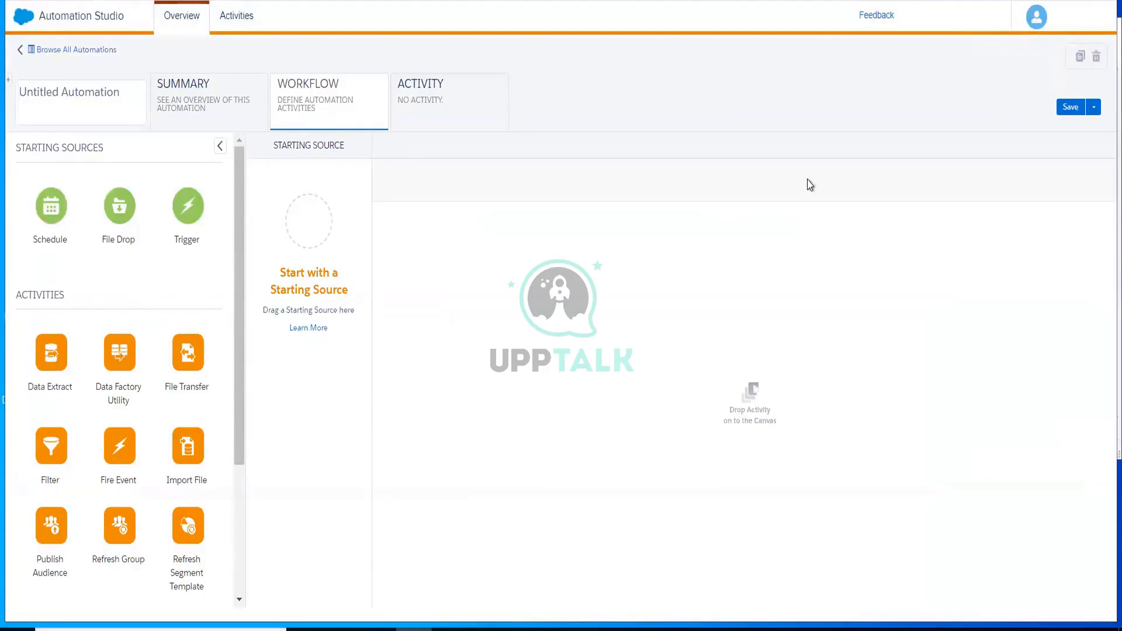
# Open Setup, go to Data Management's File Locations and start creating a new file location
pyautogui.moveTo(1079, 26)
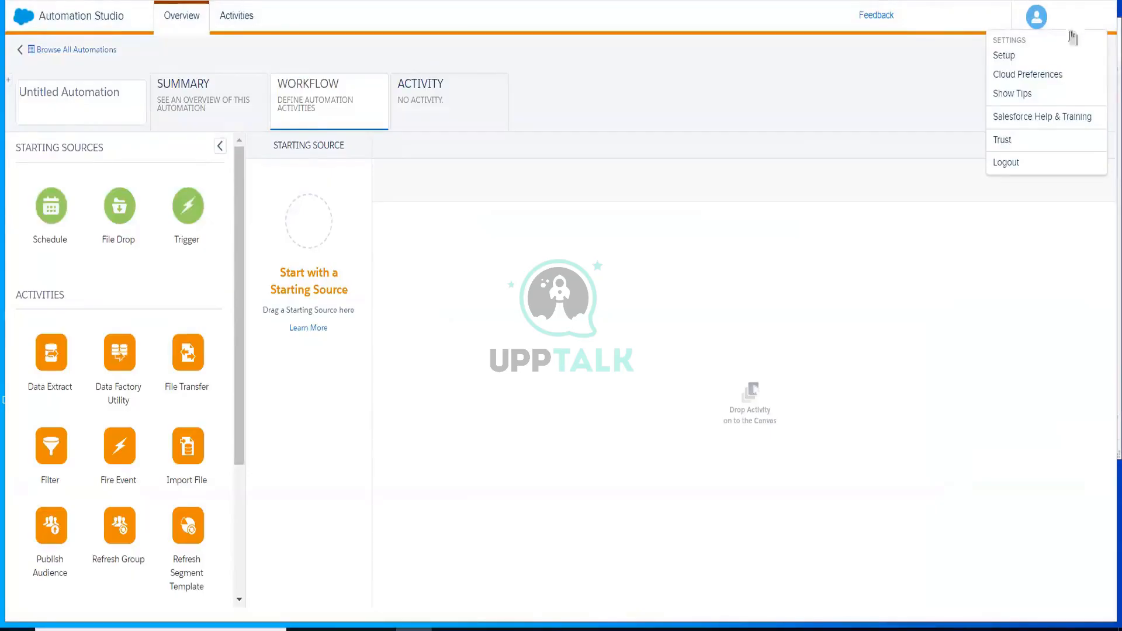
pyautogui.click(1001, 59)
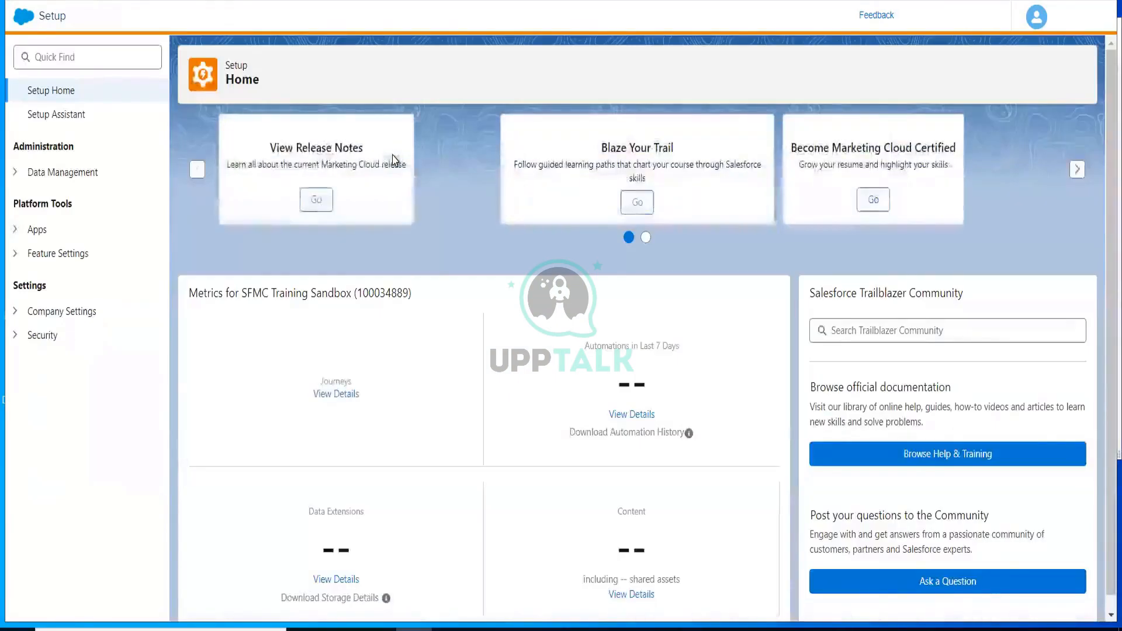
pyautogui.click(16, 178)
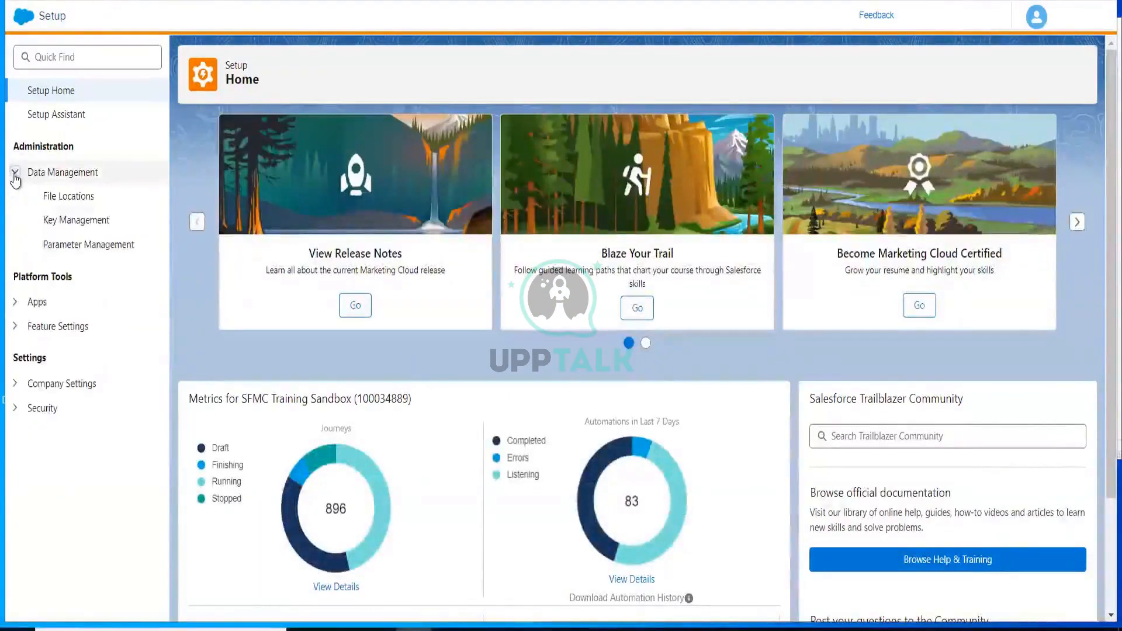
pyautogui.click(73, 200)
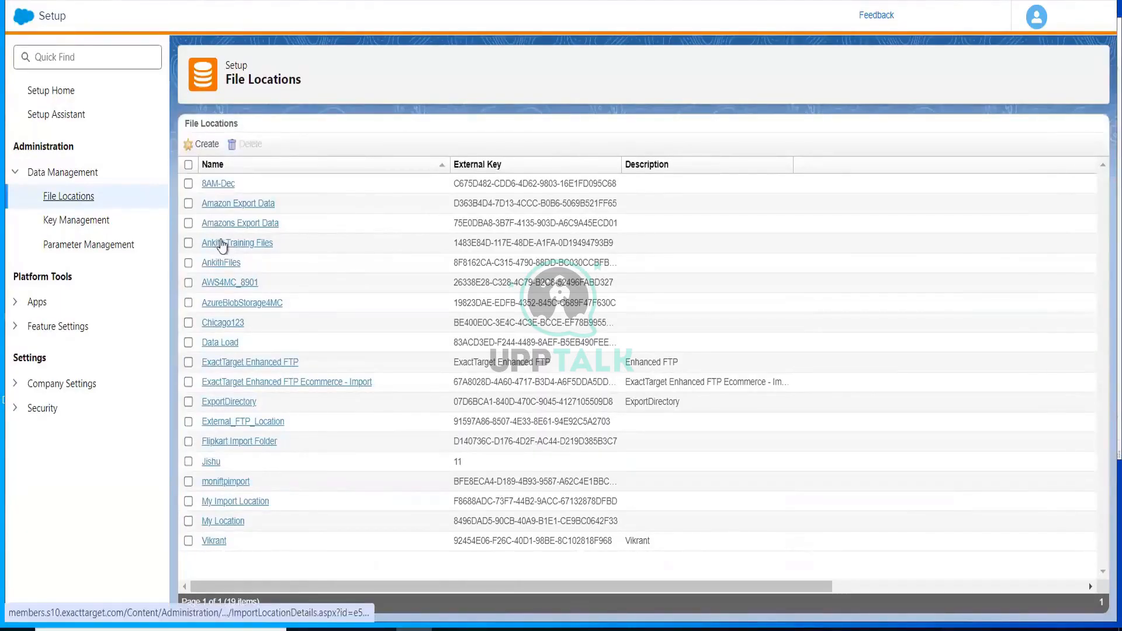
pyautogui.click(207, 145)
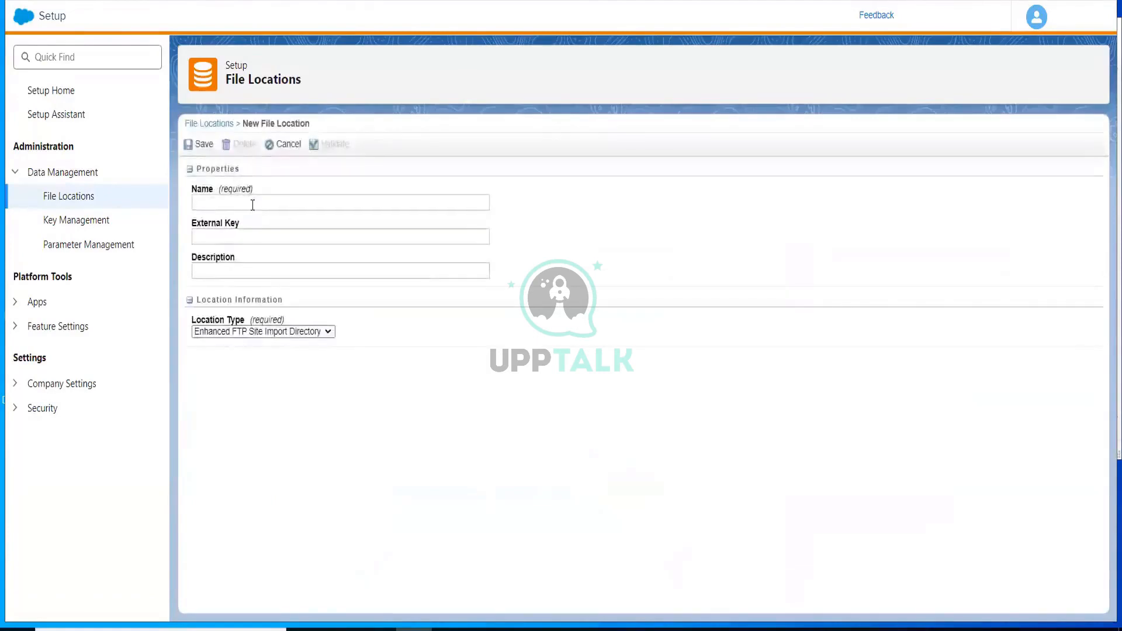
# Examine the new file location's Name, External Key, Description and Location Type fields
pyautogui.click(253, 205)
pyautogui.click(251, 241)
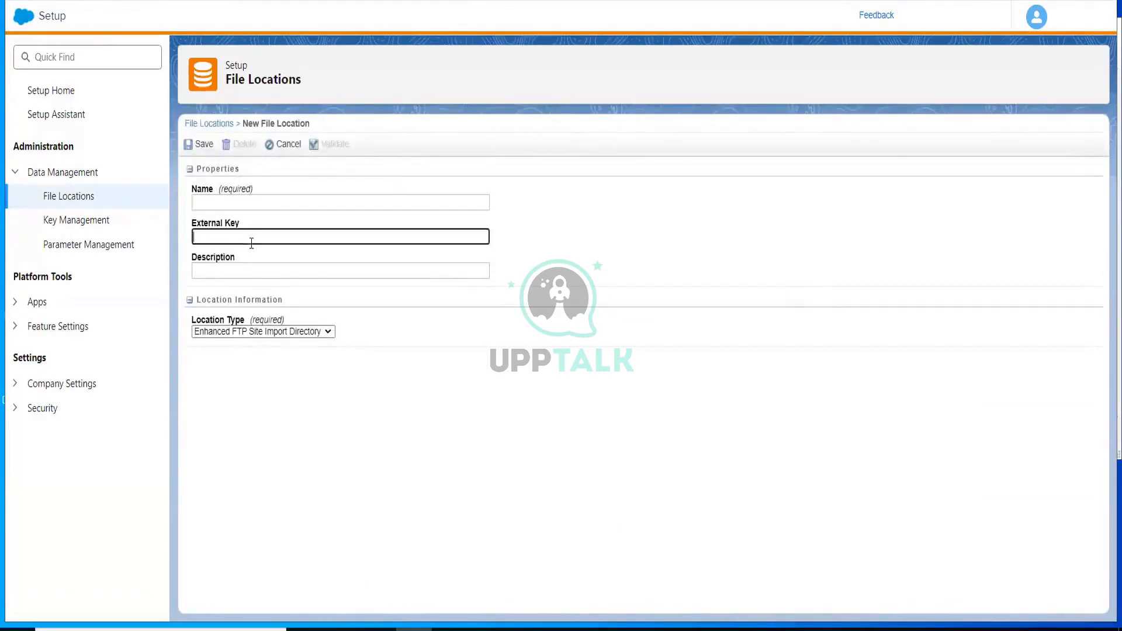
pyautogui.click(252, 273)
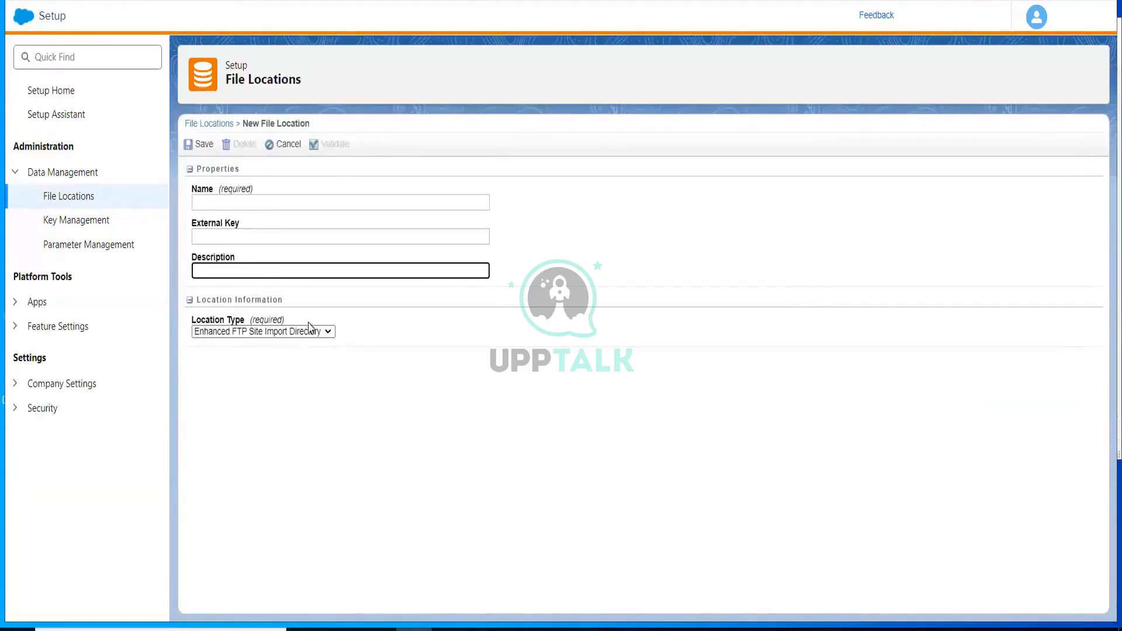
pyautogui.click(269, 338)
pyautogui.click(268, 338)
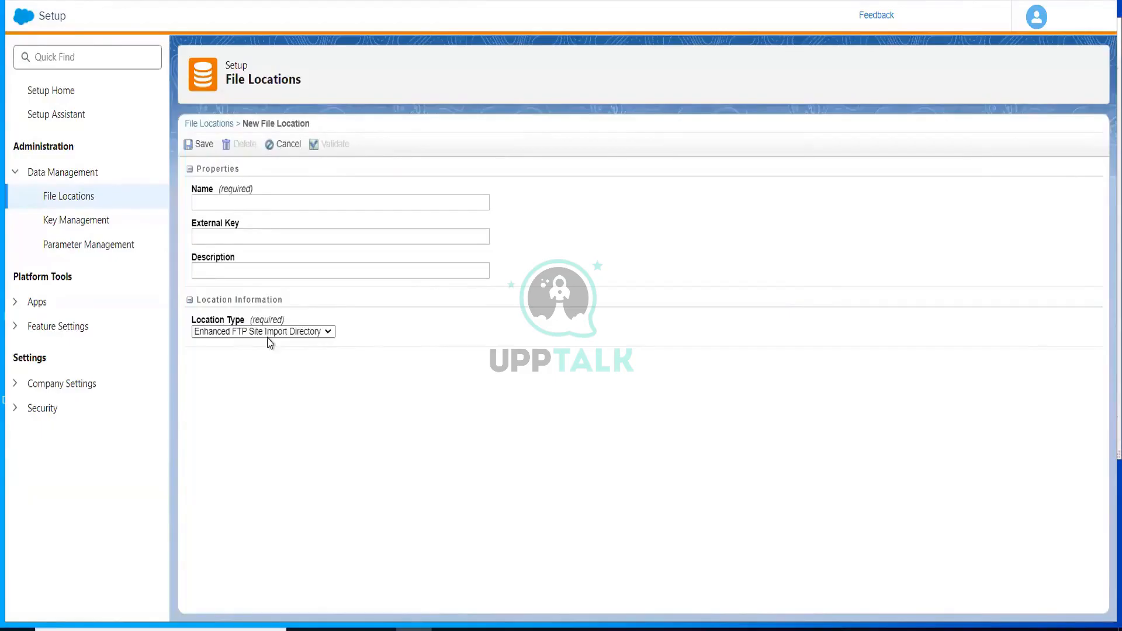
pyautogui.click(268, 336)
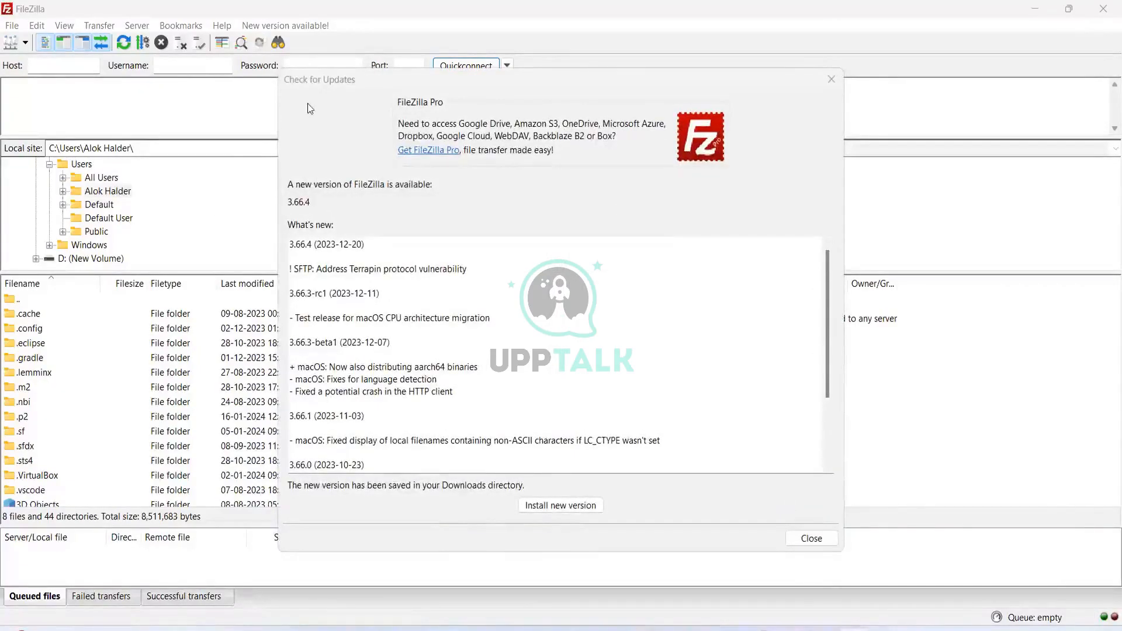
# Switch to FileZilla, close the update notice and open the File menu
pyautogui.click(831, 79)
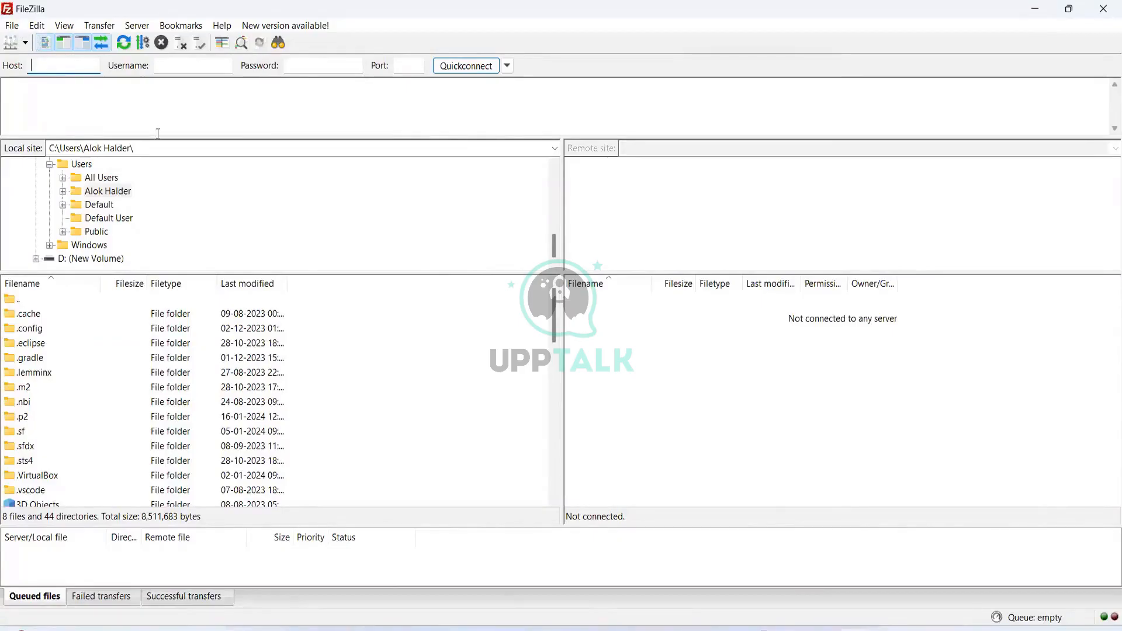
pyautogui.click(10, 26)
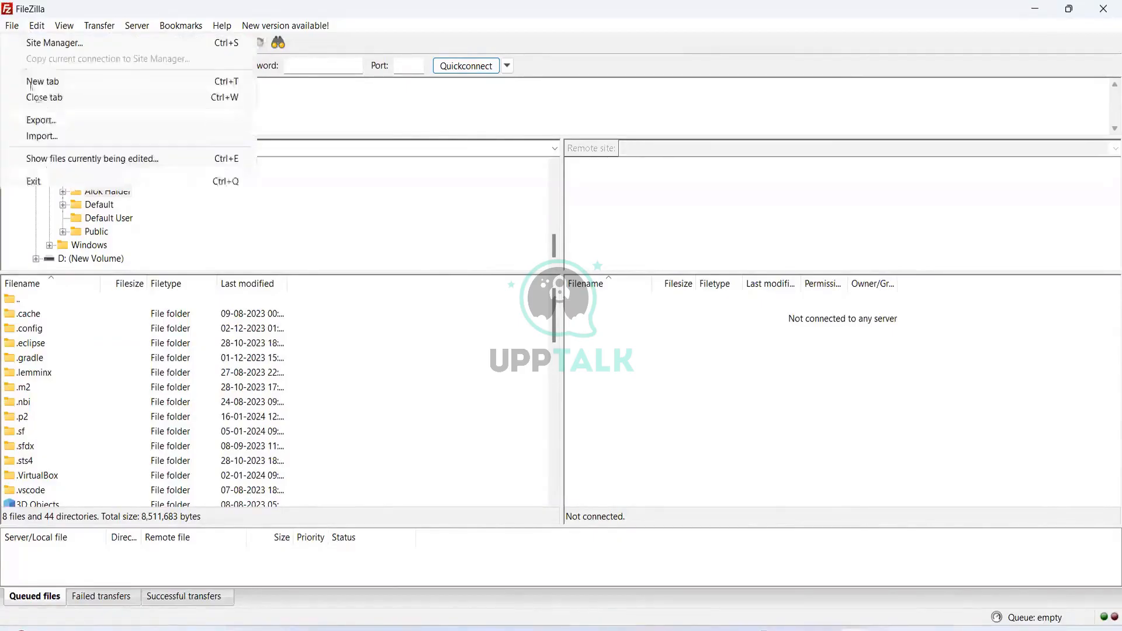
pyautogui.click(312, 103)
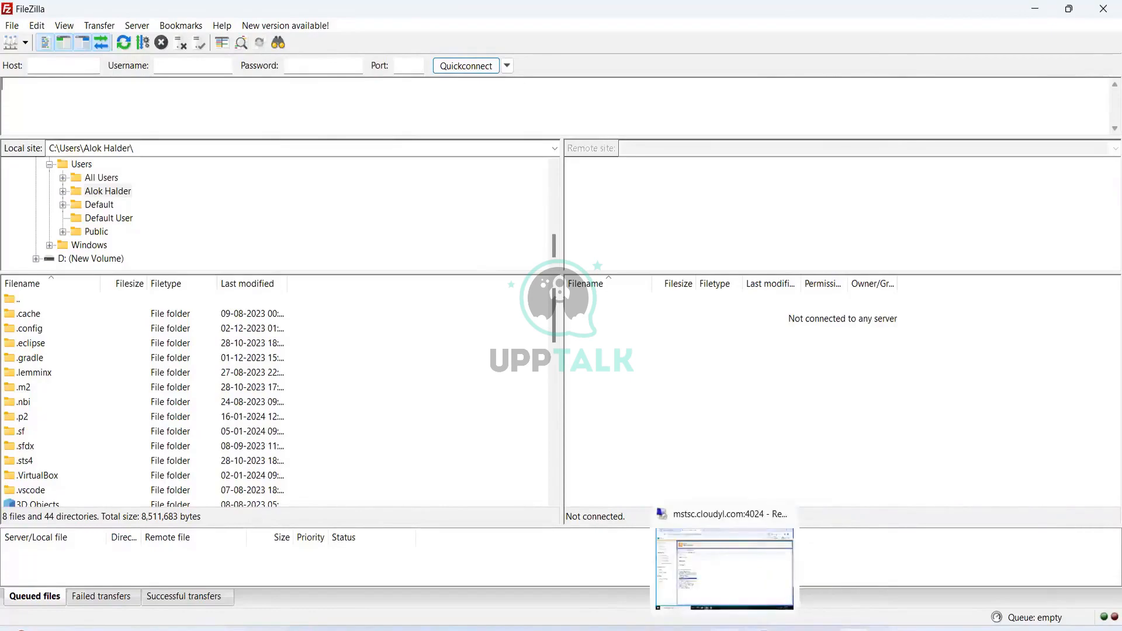
# Return to the new file location form and choose Enhanced FTP Site Import Directory as the location type
pyautogui.click(710, 562)
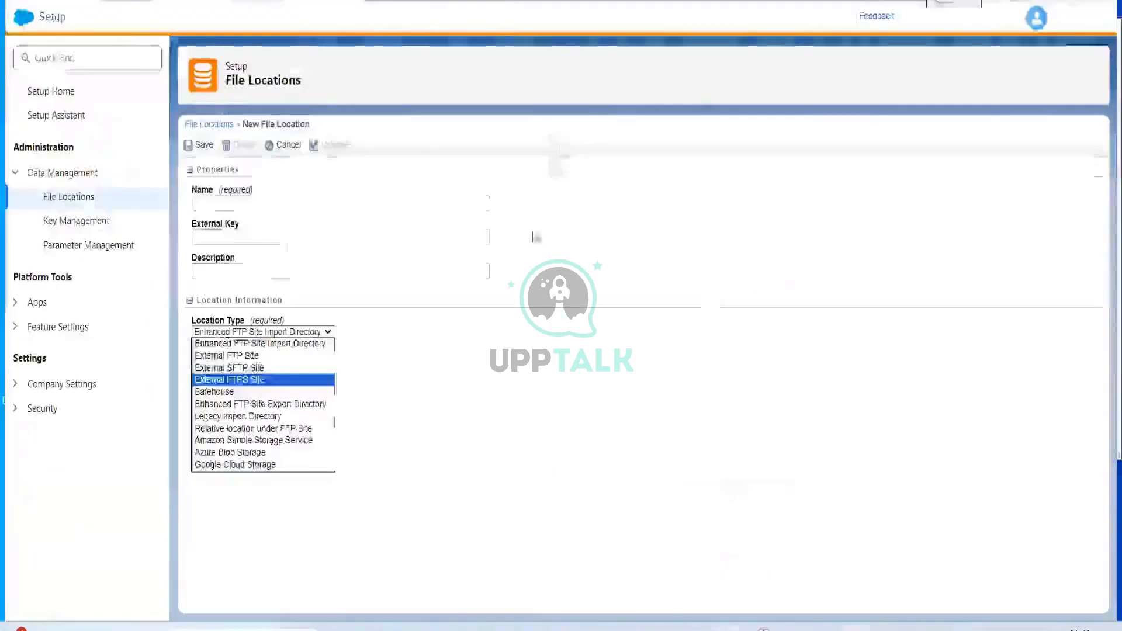
pyautogui.click(218, 204)
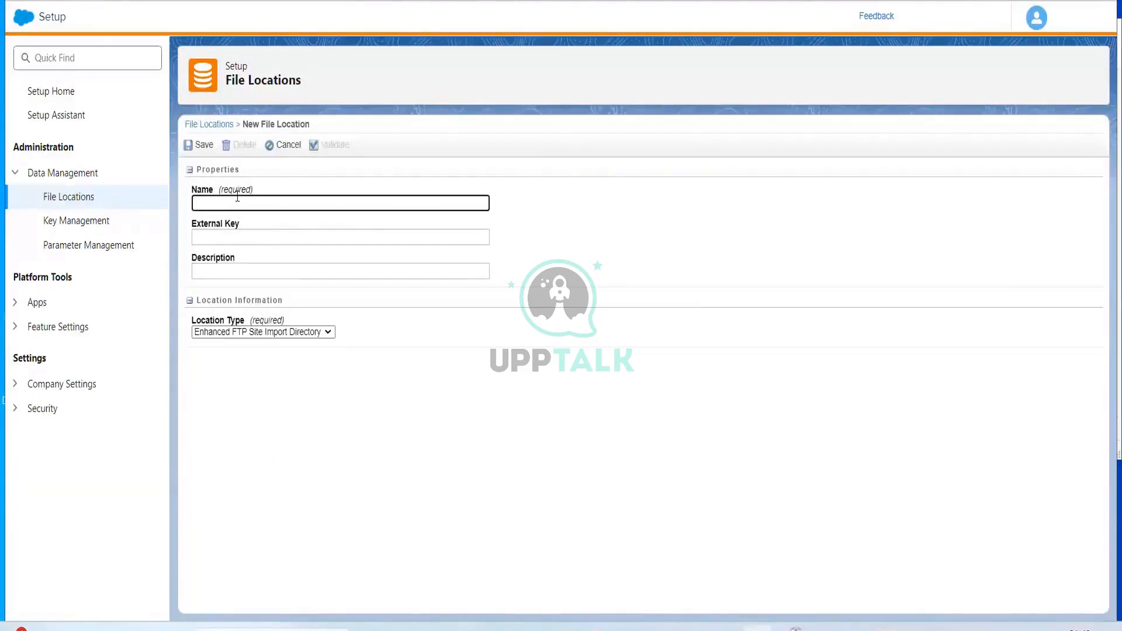
pyautogui.click(234, 236)
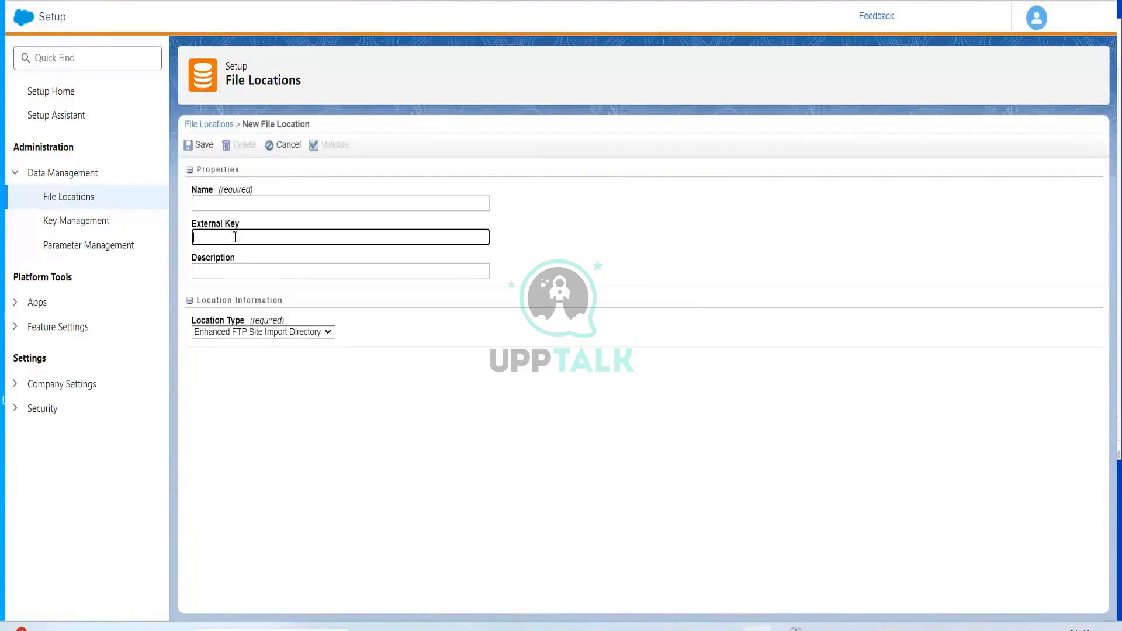
pyautogui.click(238, 286)
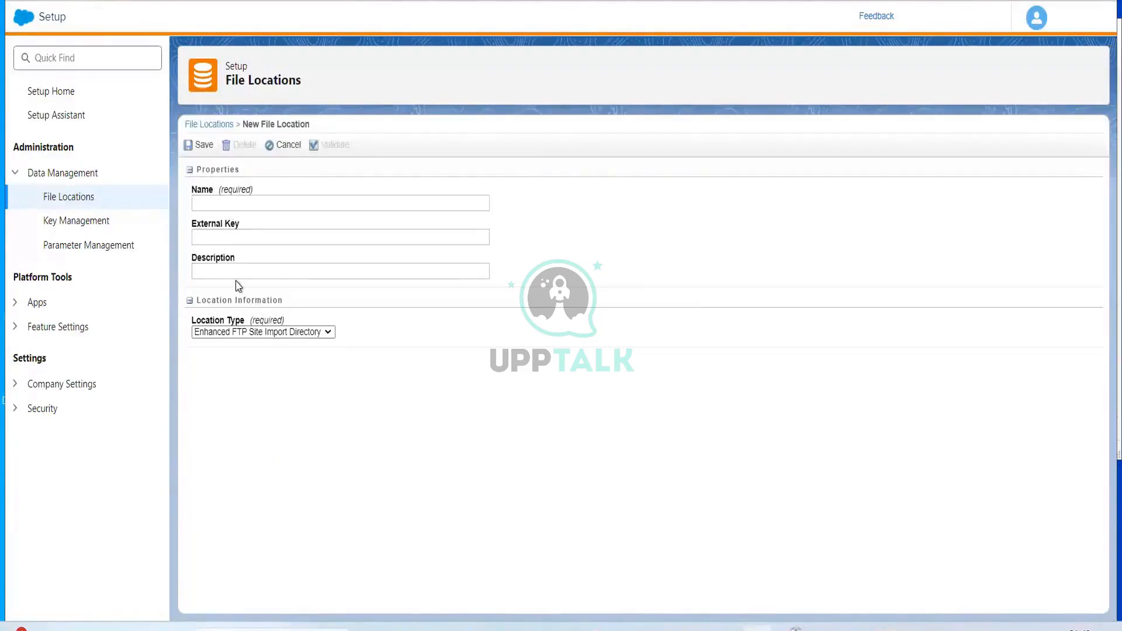
pyautogui.click(242, 332)
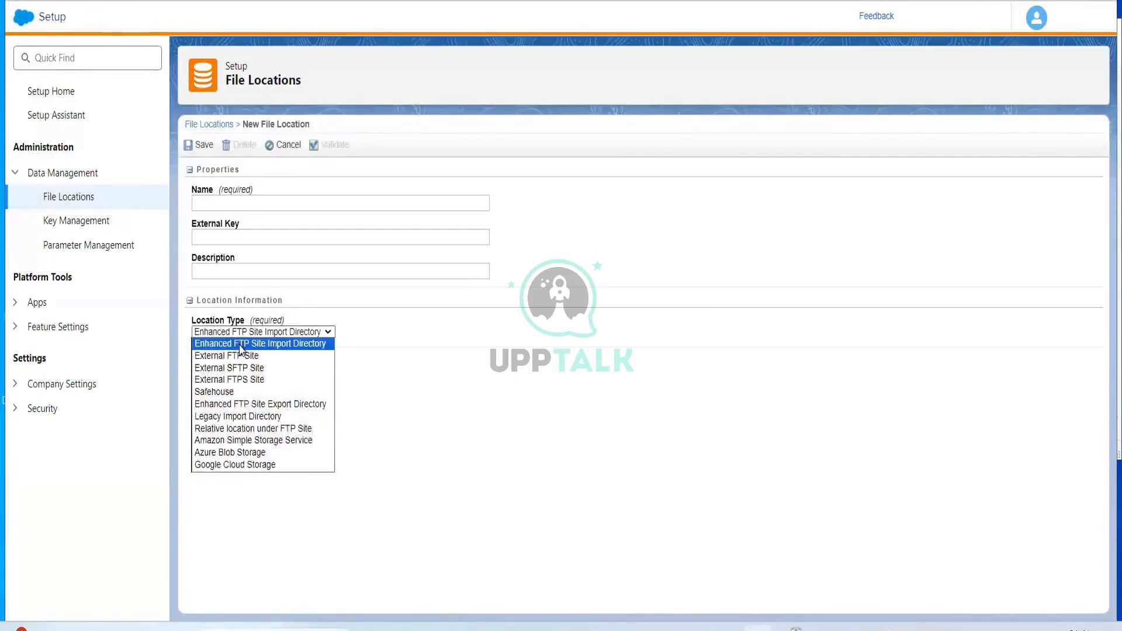
pyautogui.click(242, 345)
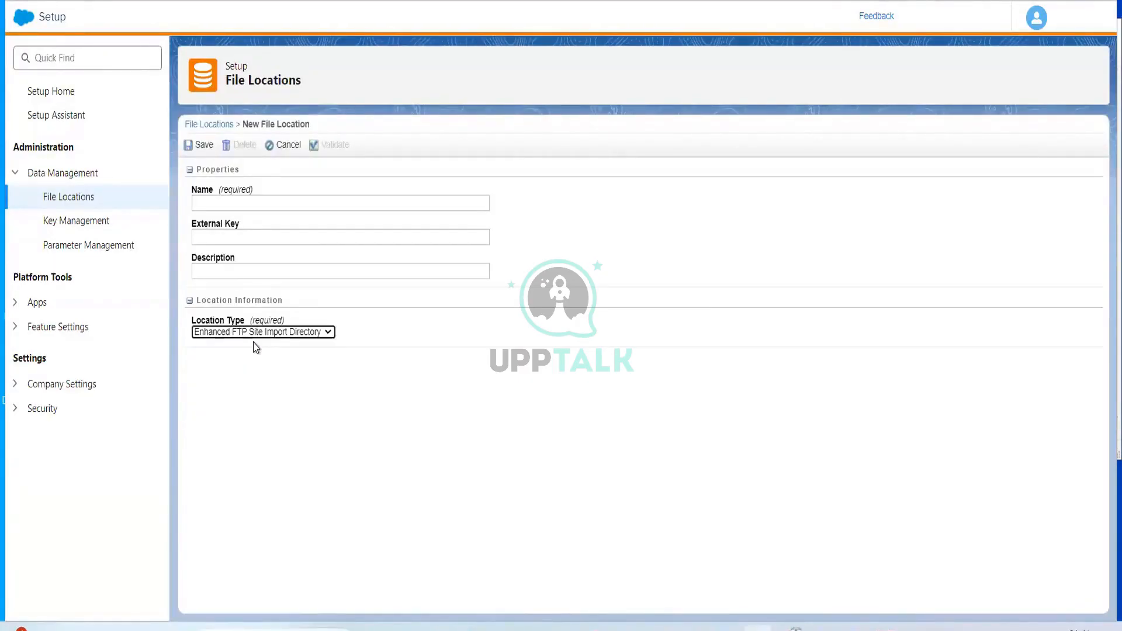
pyautogui.doubleClick(256, 341)
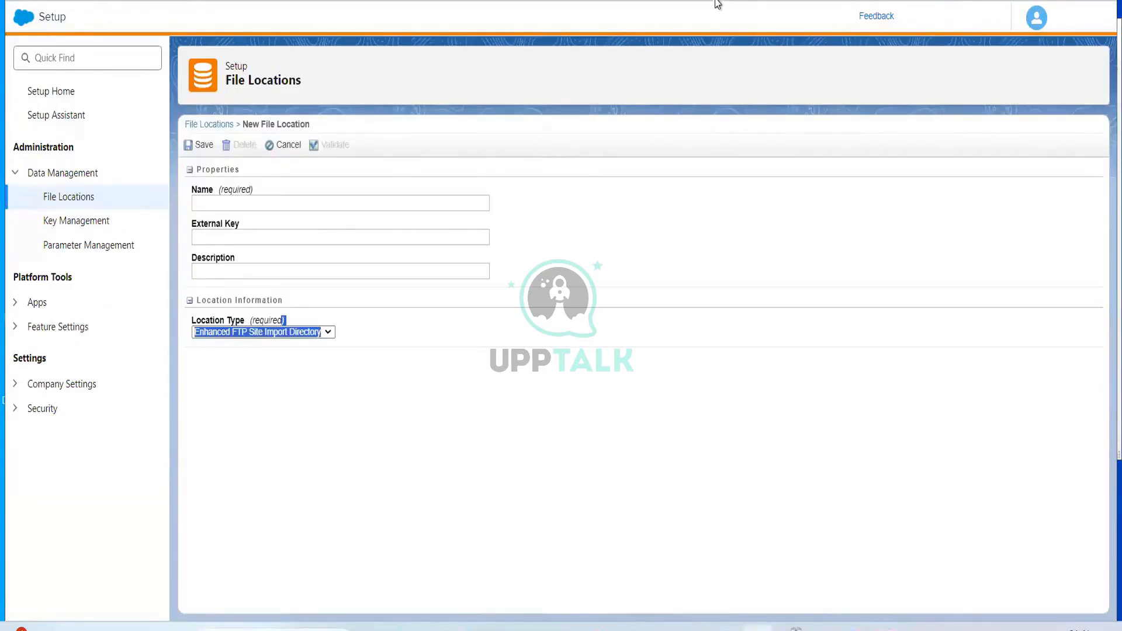
# Go back to the Marketing Cloud home and open Automation Studio
pyautogui.click(34, 22)
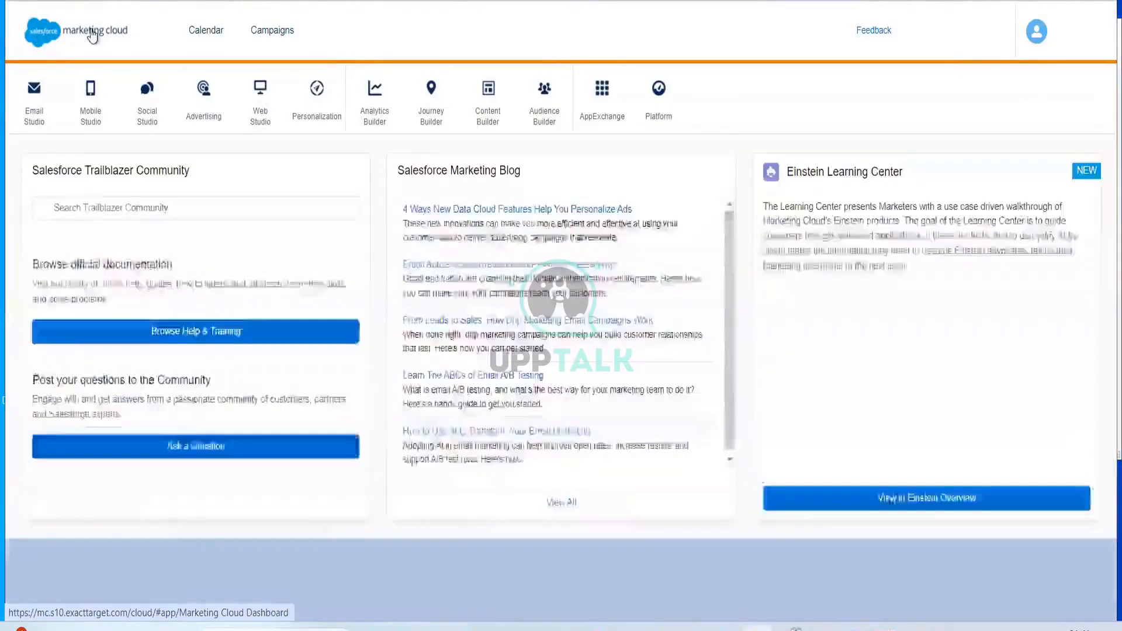
pyautogui.moveTo(432, 108)
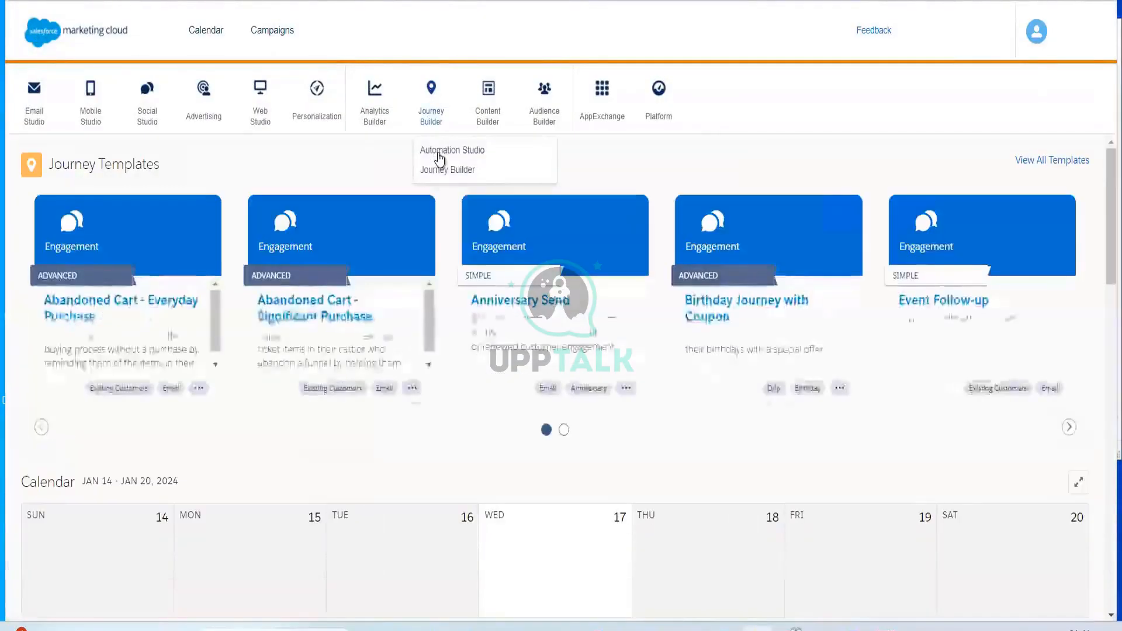
pyautogui.click(439, 153)
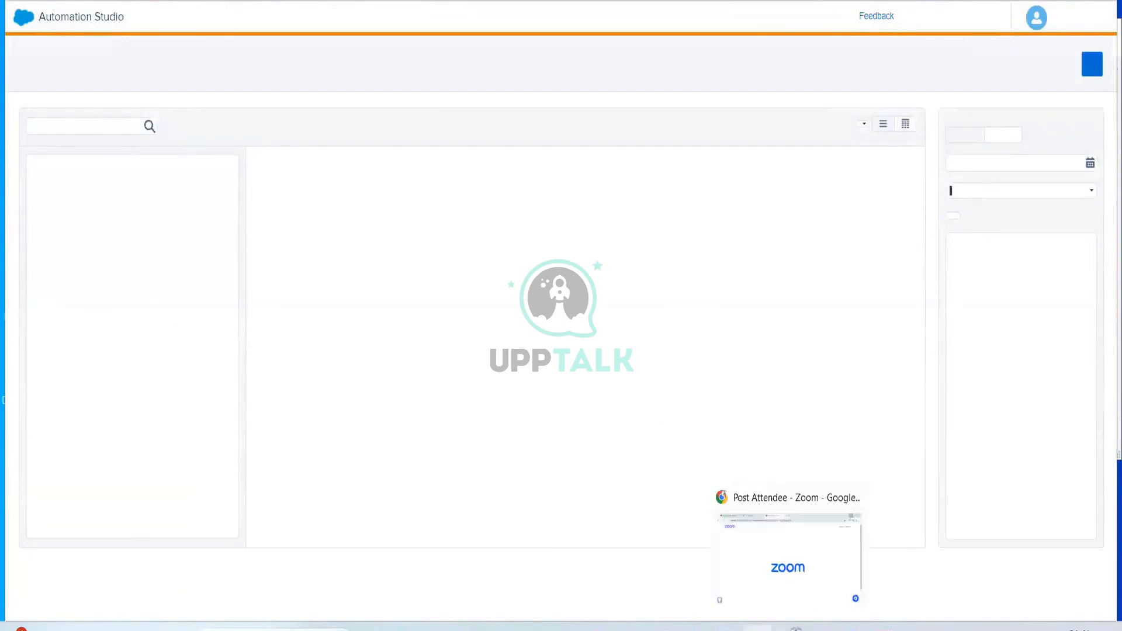
pyautogui.moveTo(821, 626)
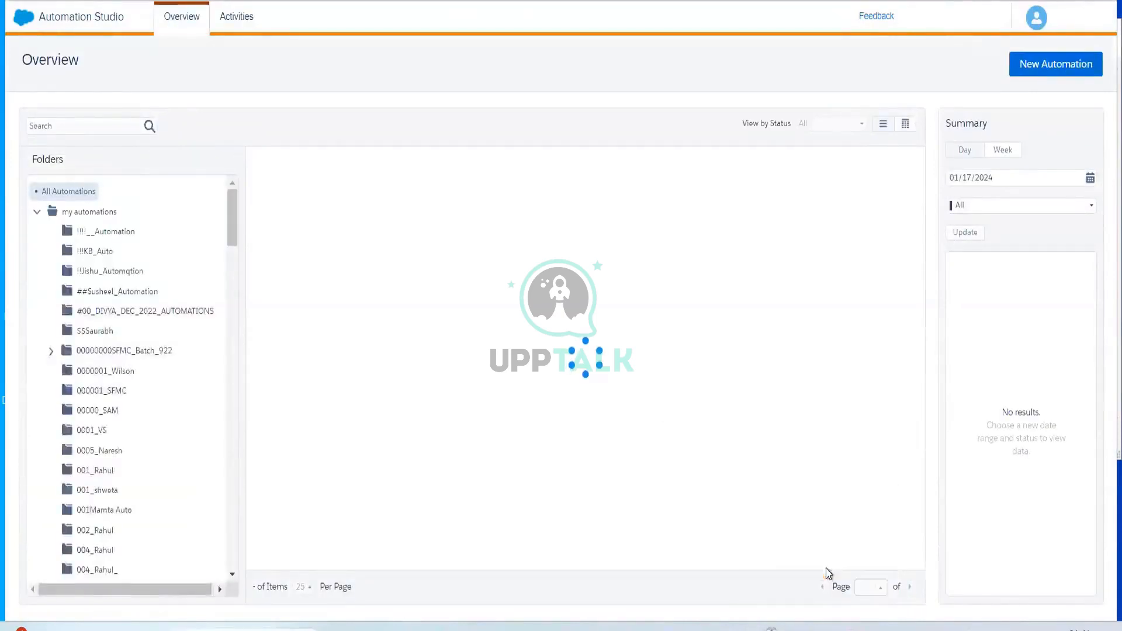
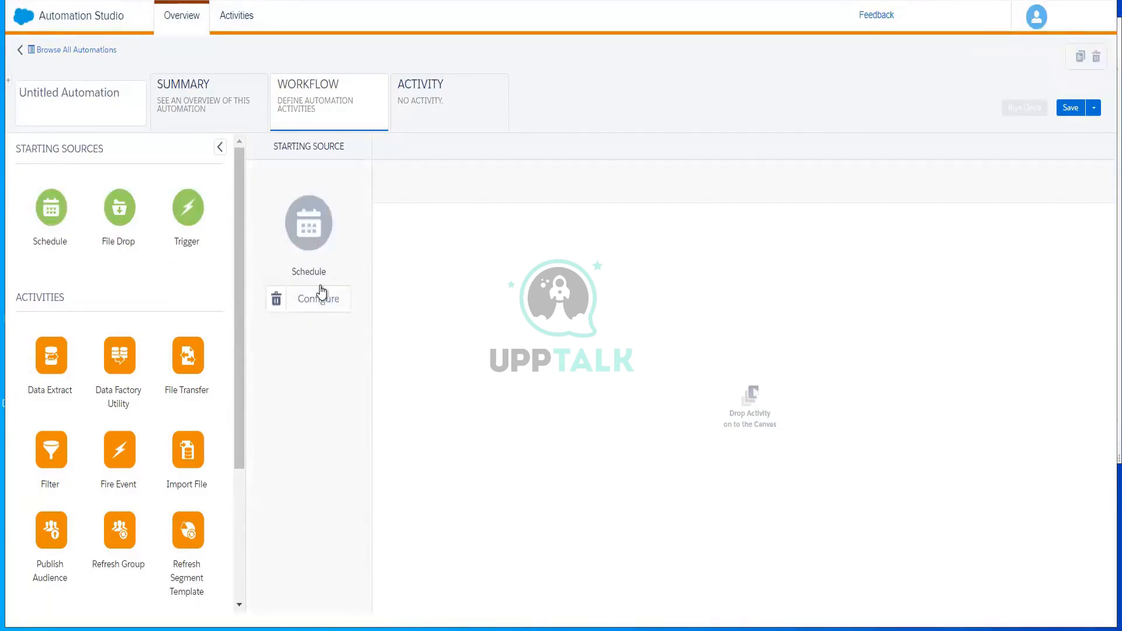
# Configure the Schedule starting source with a start date of 01/18/2024
pyautogui.click(318, 300)
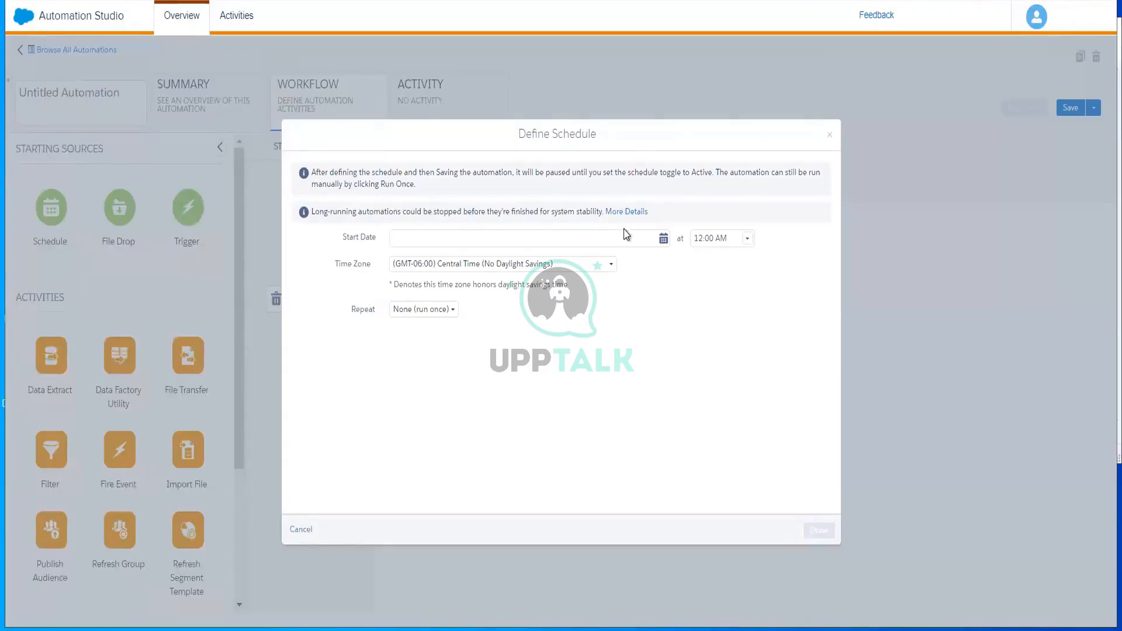
pyautogui.click(549, 242)
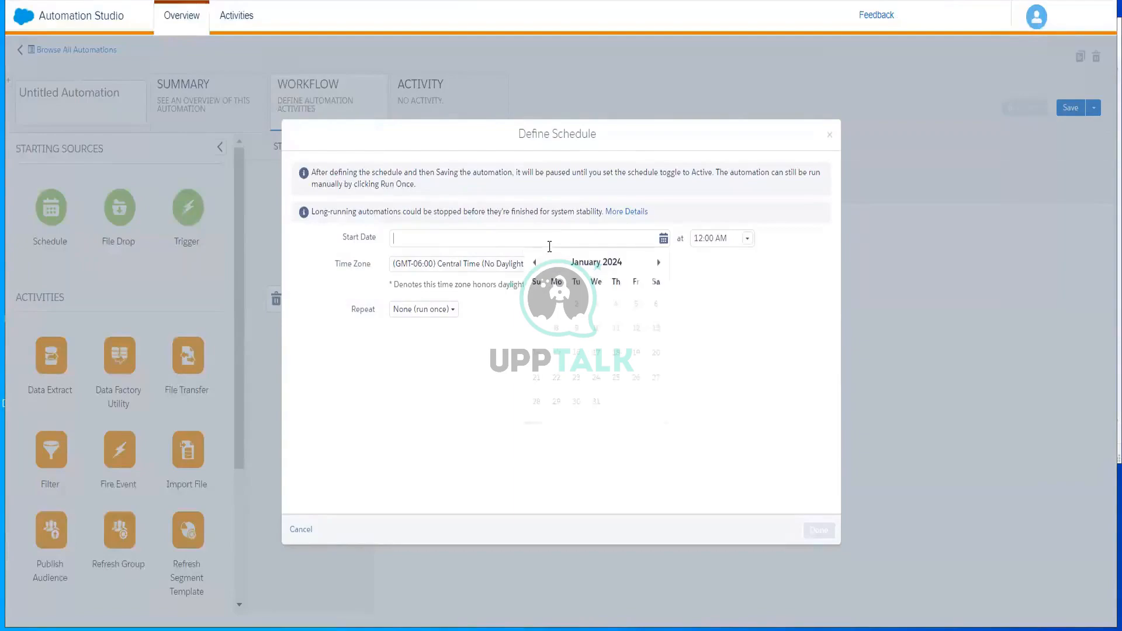
pyautogui.click(597, 356)
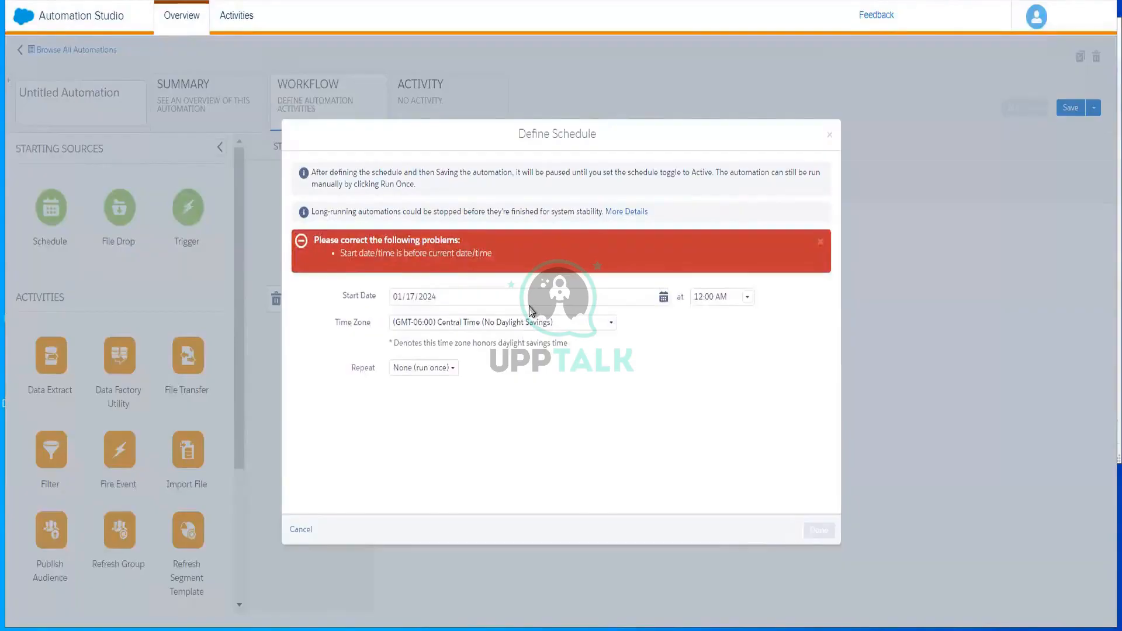
pyautogui.click(487, 301)
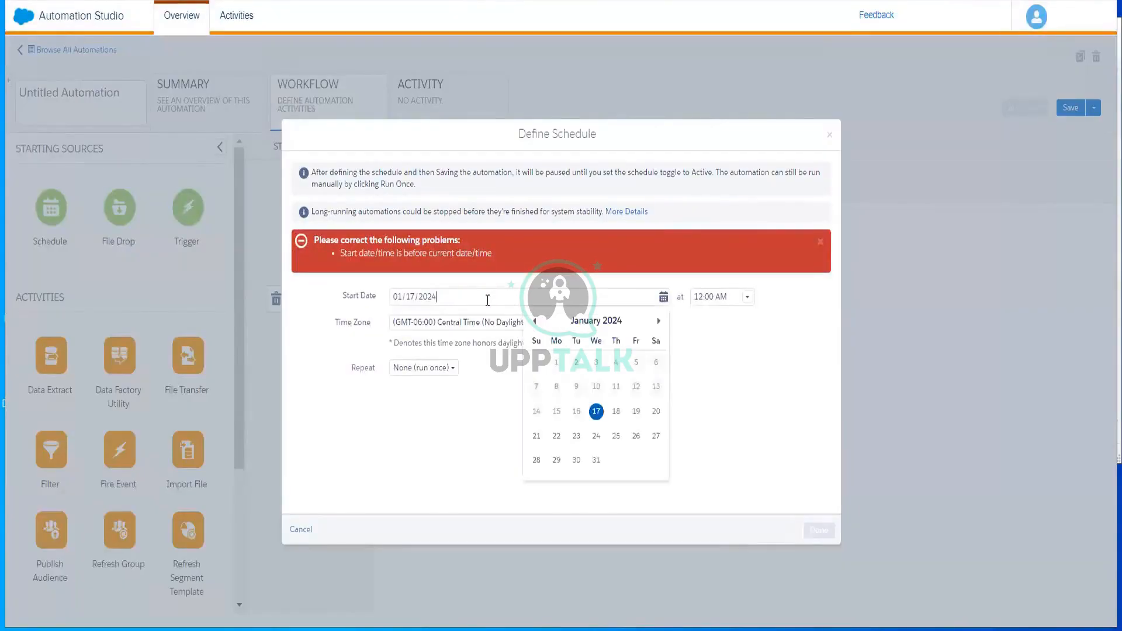
pyautogui.click(617, 413)
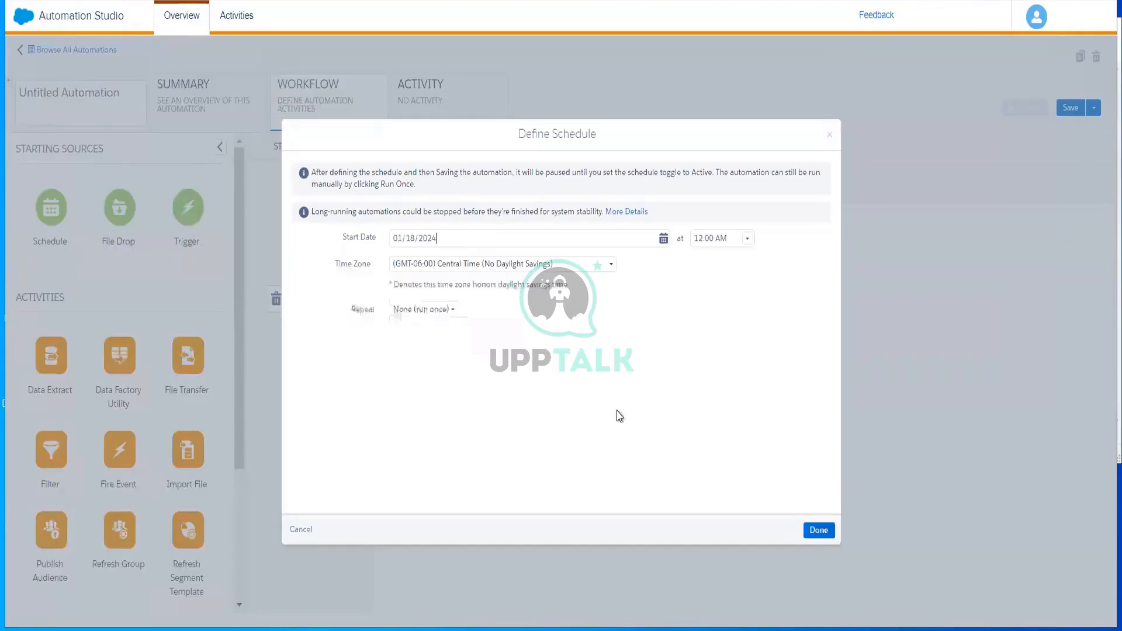
# Set the schedule's time zone to (GMT+05:30) Chennai, Kolkata, Mumbai, New Delhi
pyautogui.click(537, 274)
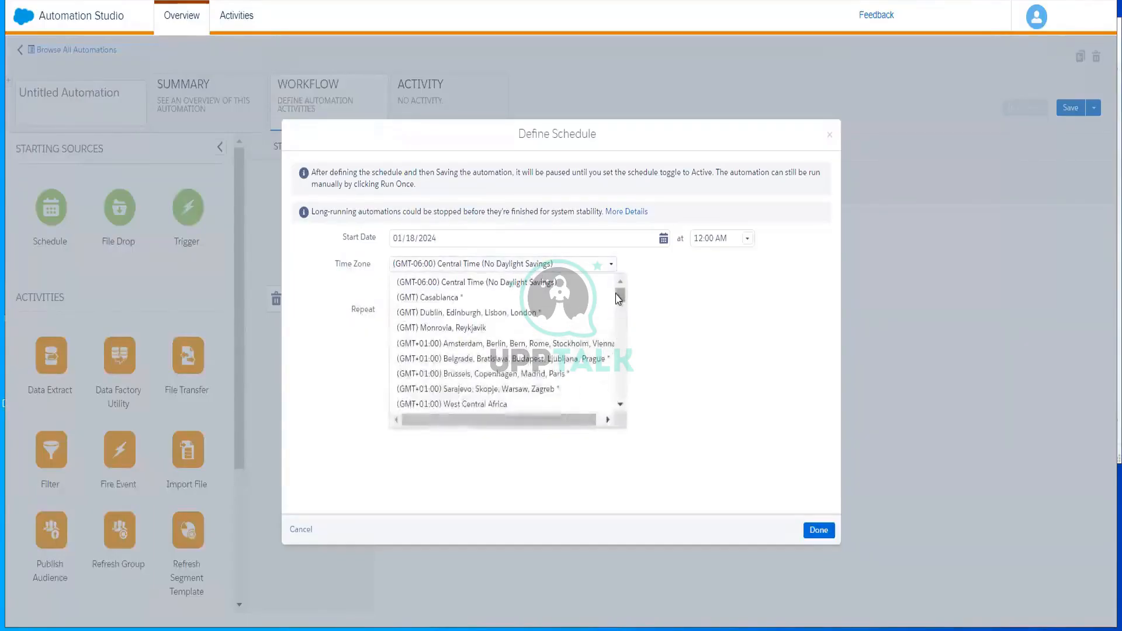
pyautogui.moveTo(621, 297)
pyautogui.mouseDown()
pyautogui.moveTo(620, 438)
pyautogui.moveTo(622, 286)
pyautogui.mouseUp()
pyautogui.scroll(-10, 621, 322)
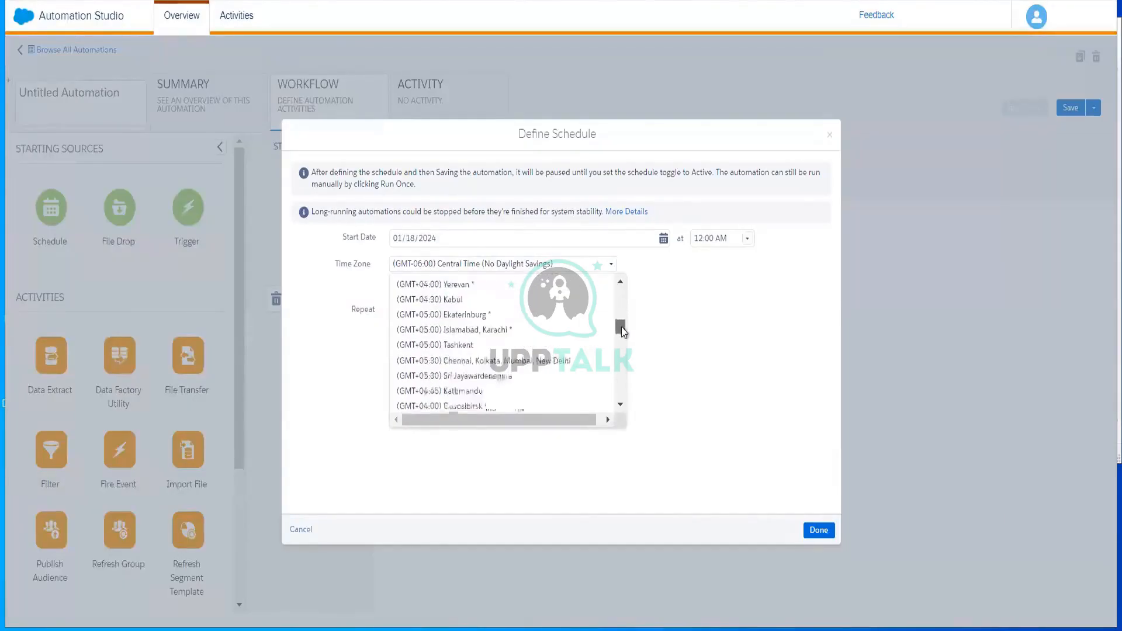
pyautogui.click(515, 352)
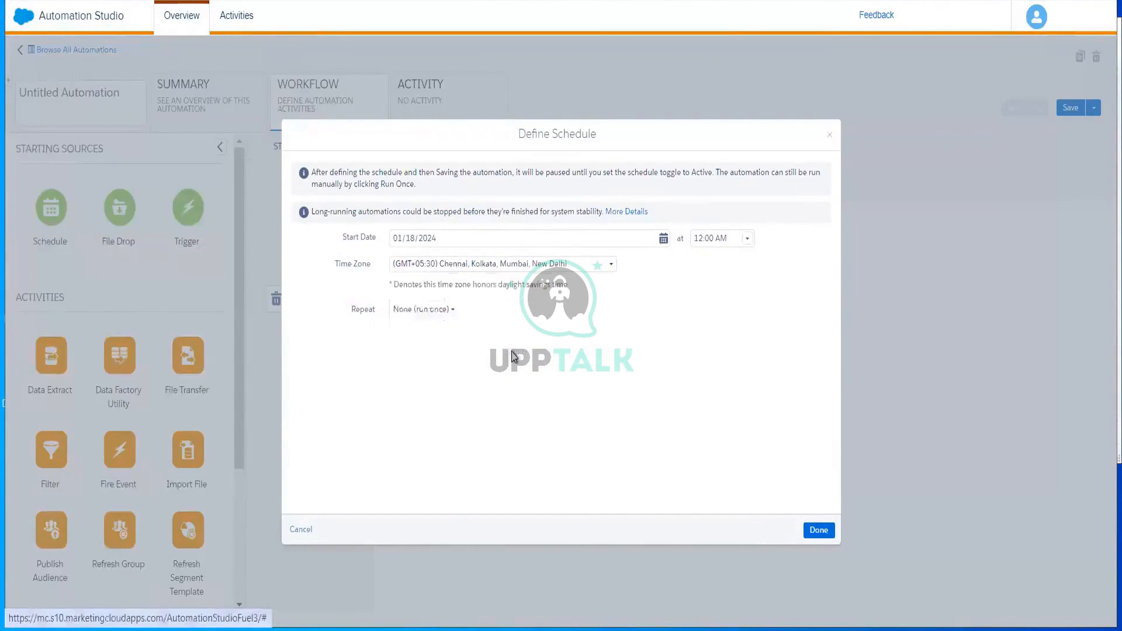
# Make the schedule repeat daily every 1 day, ending on date 01/20/2024, and finish the schedule setup
pyautogui.click(441, 310)
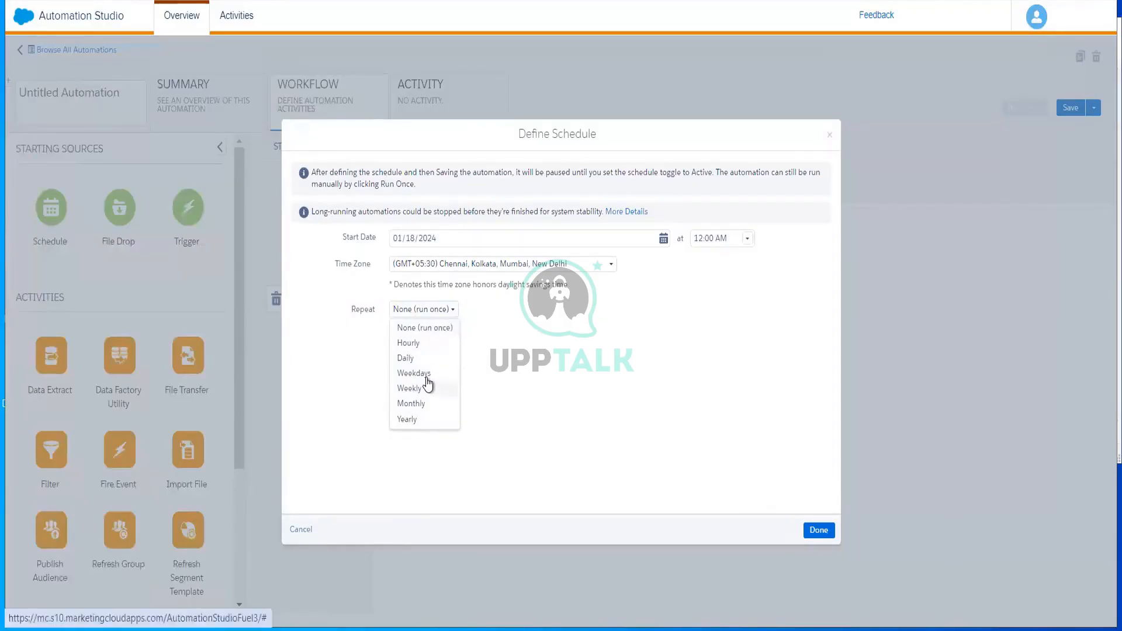
pyautogui.click(416, 359)
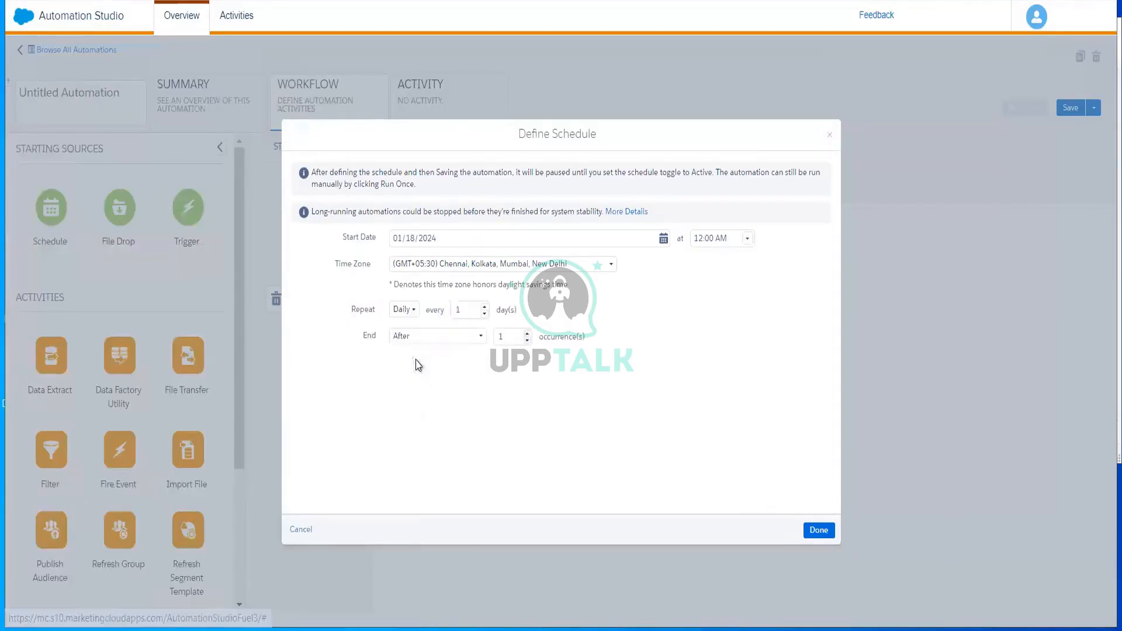
pyautogui.click(434, 339)
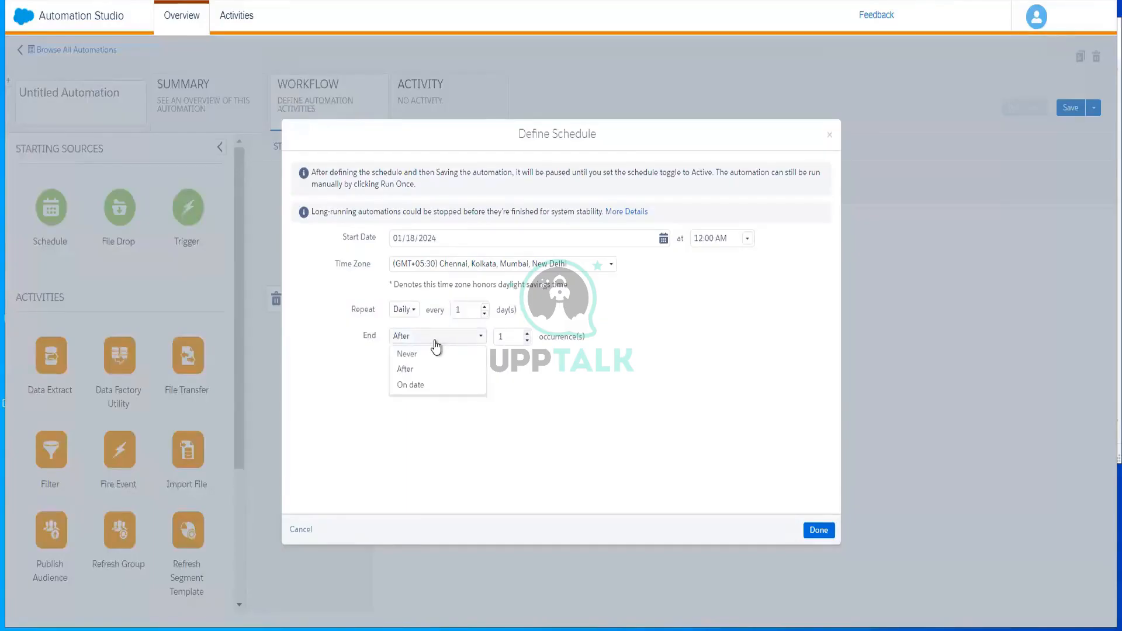
pyautogui.click(459, 386)
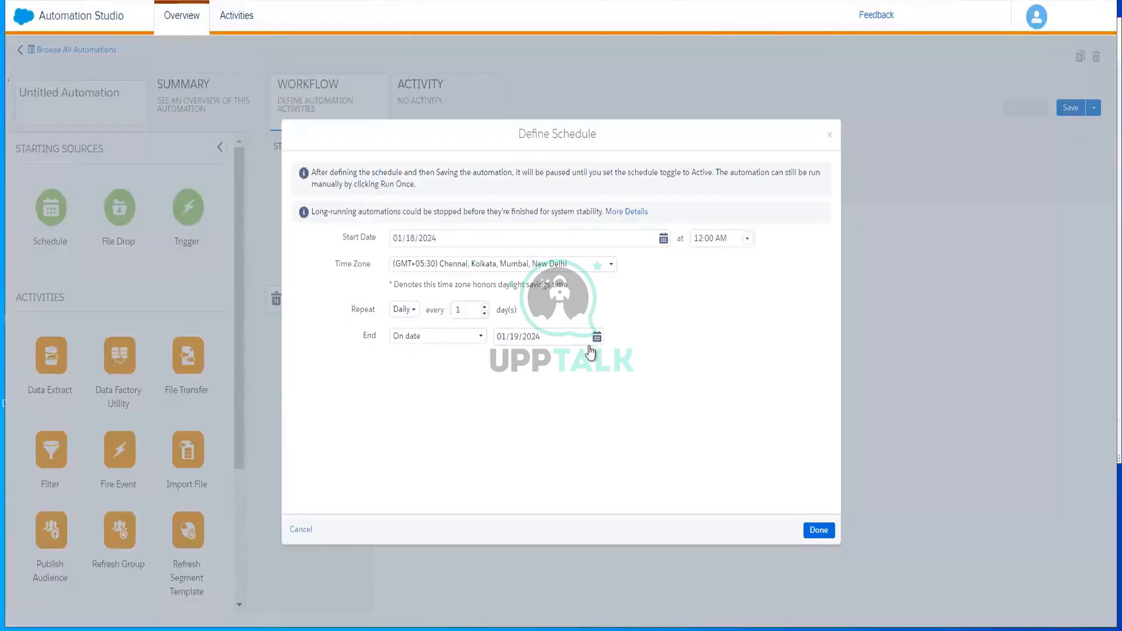
pyautogui.click(596, 337)
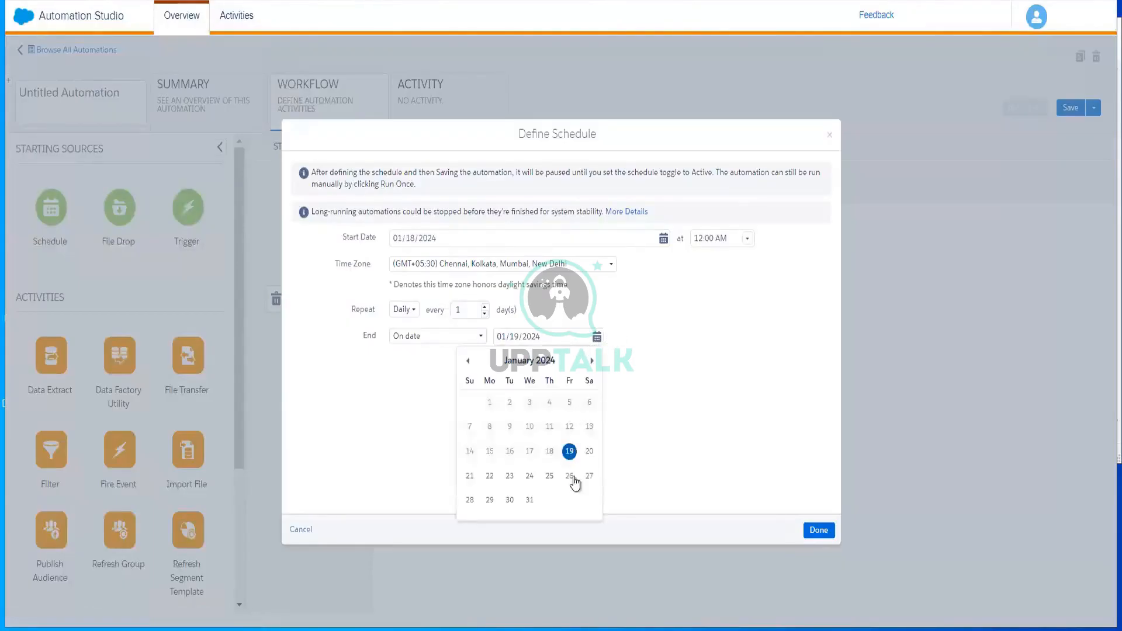
pyautogui.click(590, 452)
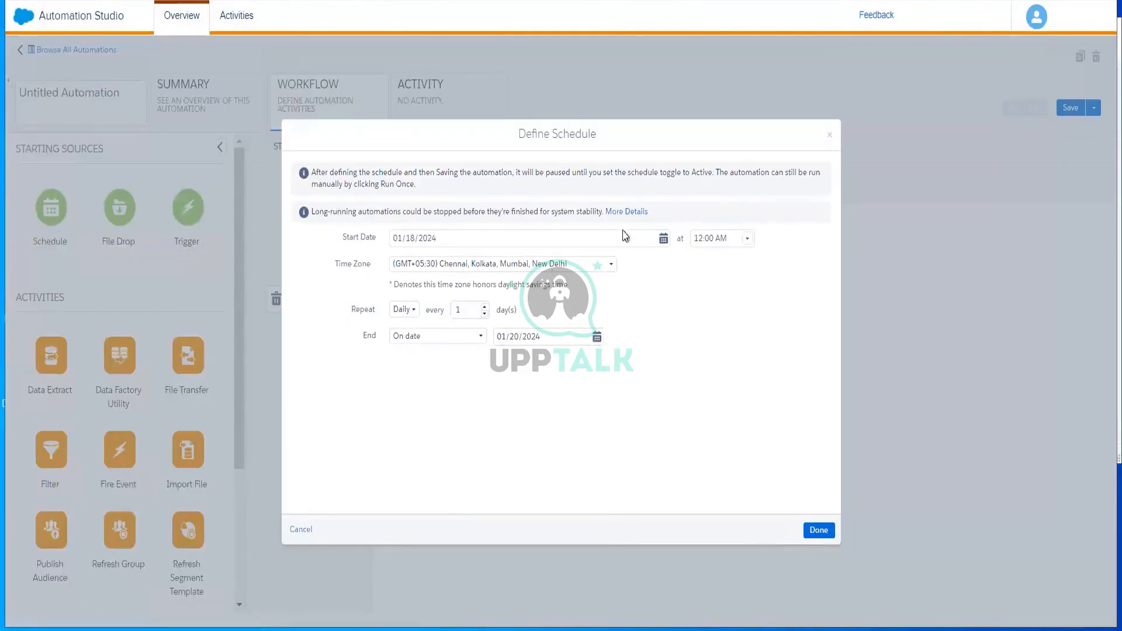
pyautogui.click(819, 530)
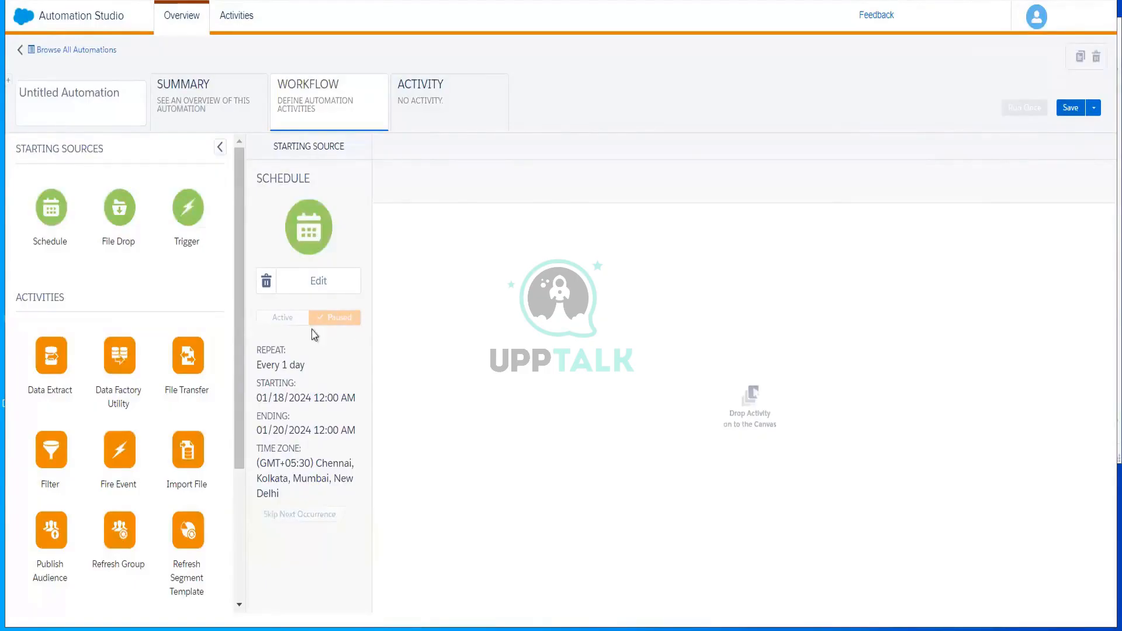
# Save the automation, naming it with the creator's first name followed by _Email_Schedule
pyautogui.click(1071, 110)
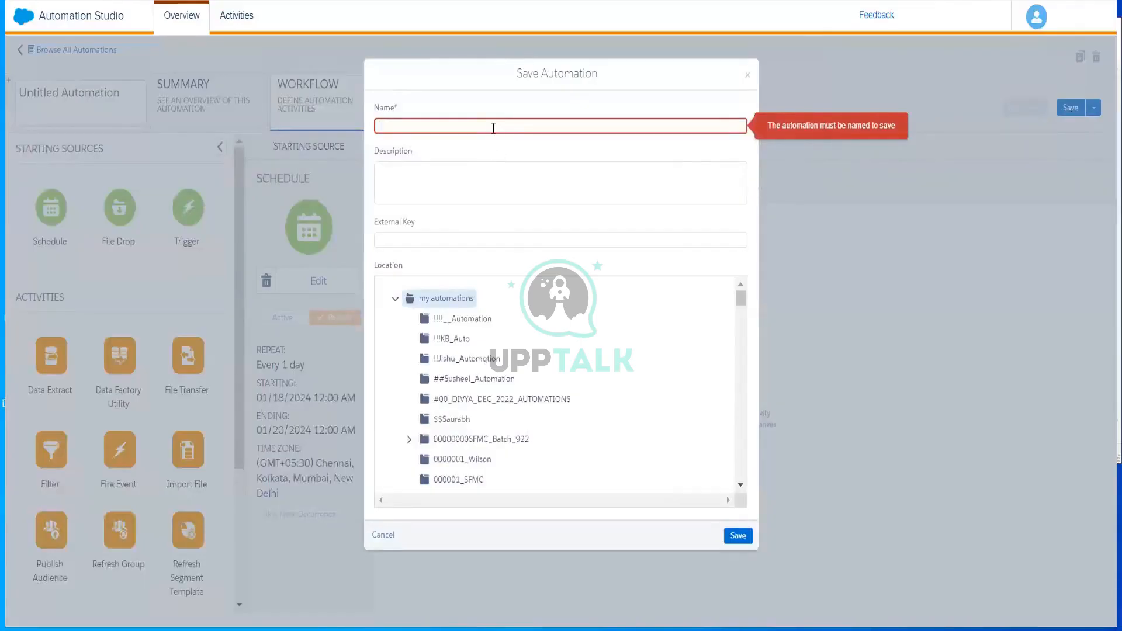
pyautogui.write('Ankith')
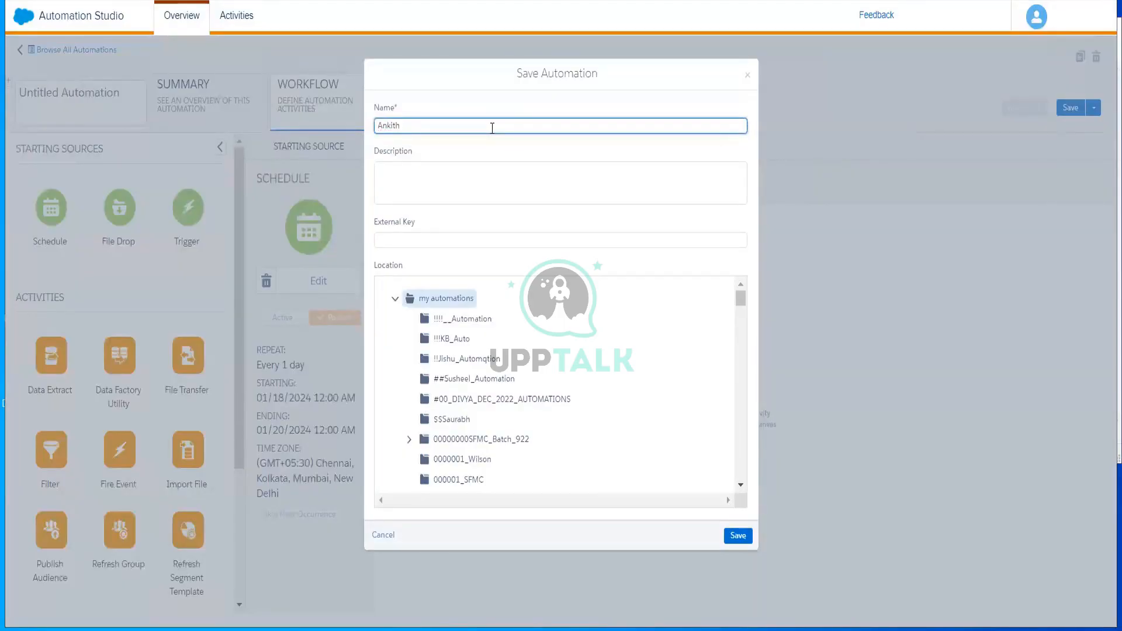
pyautogui.write('_Email_Schedule')
pyautogui.click(738, 536)
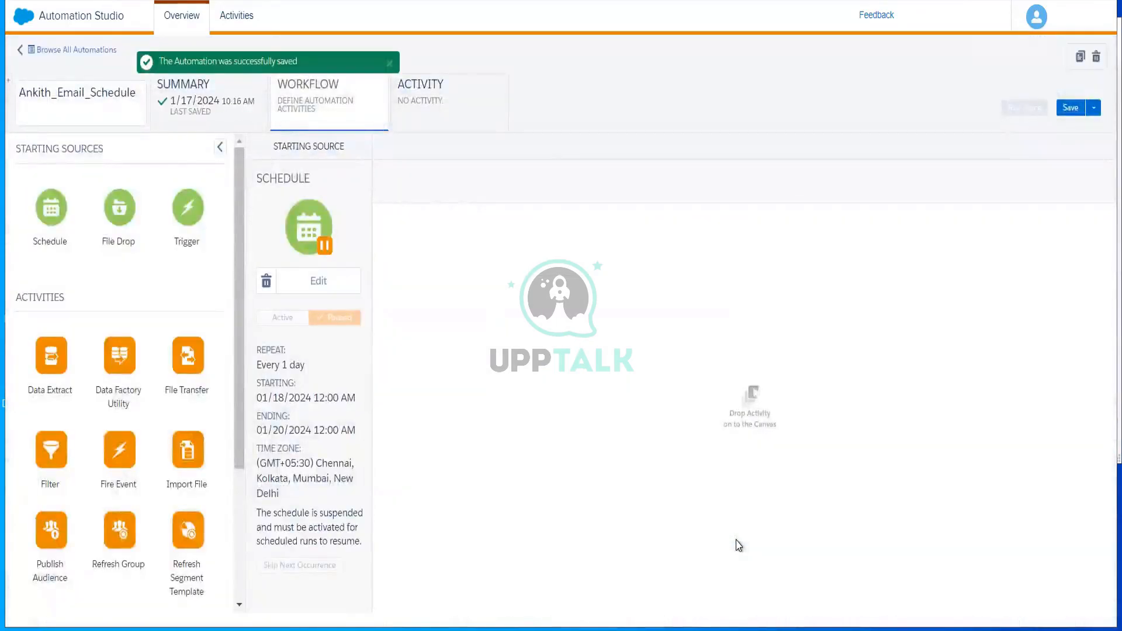
# Delete the Schedule starting source from the automation
pyautogui.click(1066, 111)
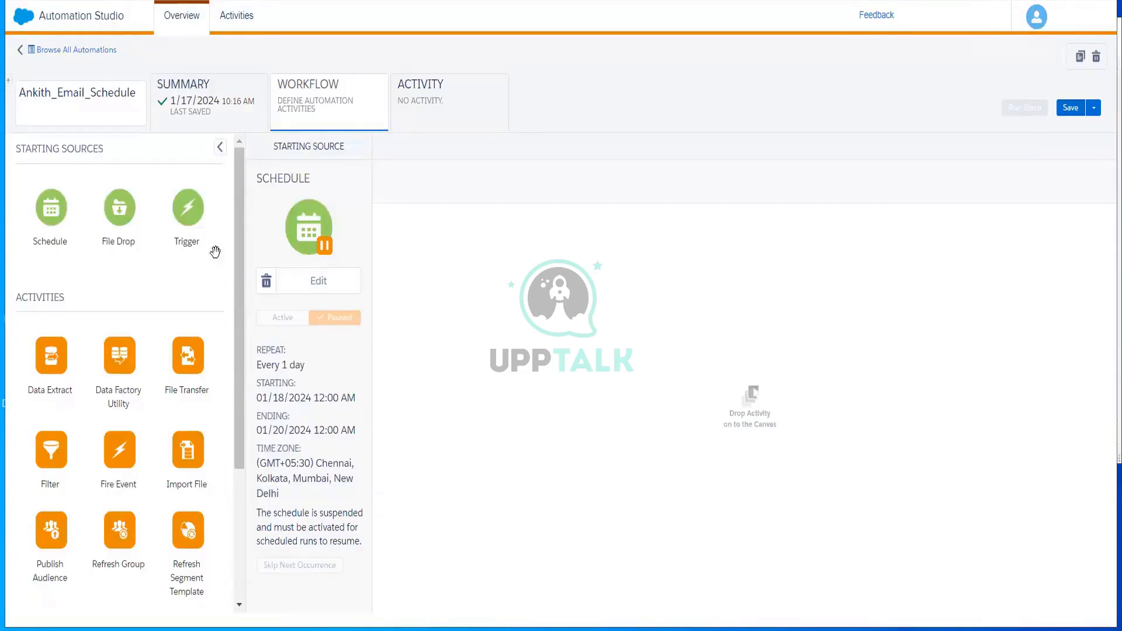
pyautogui.click(266, 282)
pyautogui.click(332, 246)
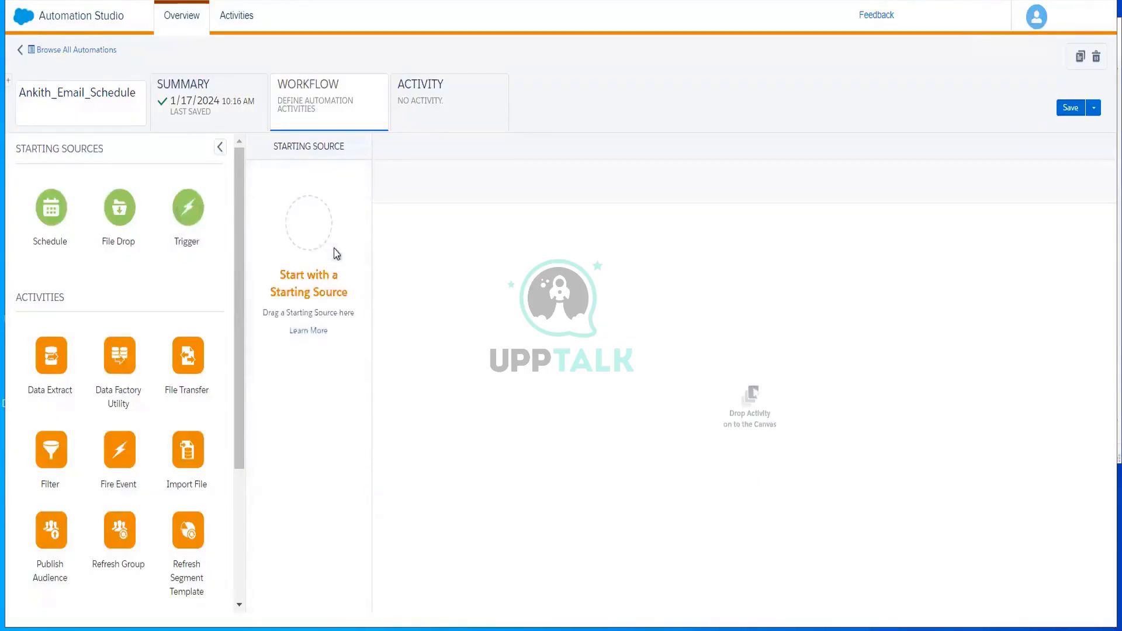
# Add a File Drop starting source using a filename pattern that begins with customer
pyautogui.moveTo(283, 243); pyautogui.dragTo(320, 225)
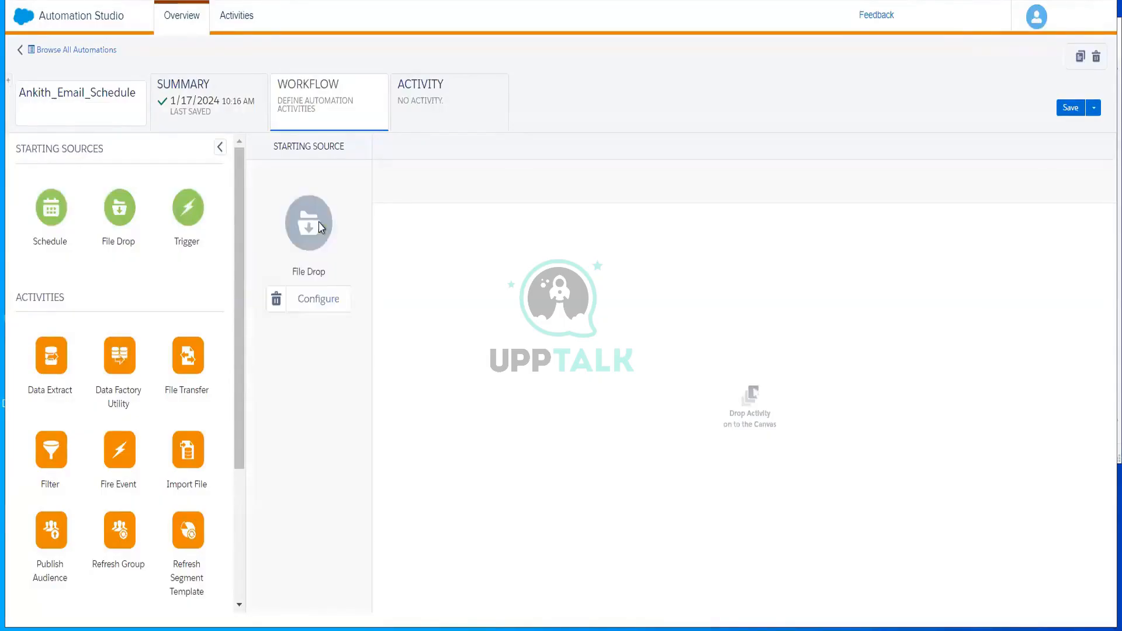
pyautogui.click(318, 297)
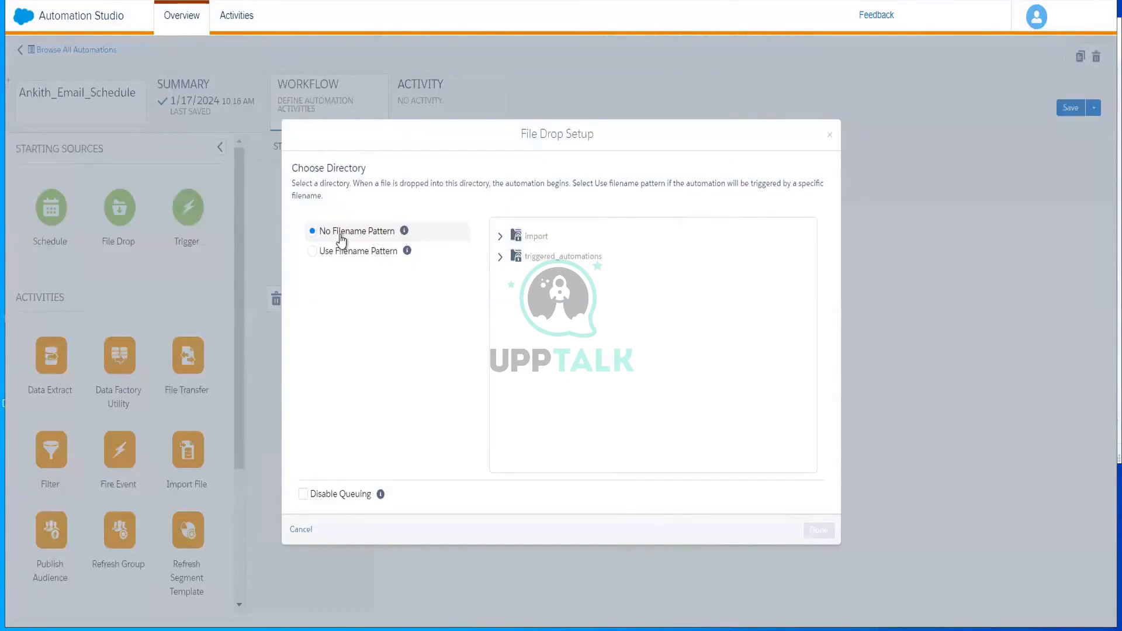
pyautogui.doubleClick(341, 234)
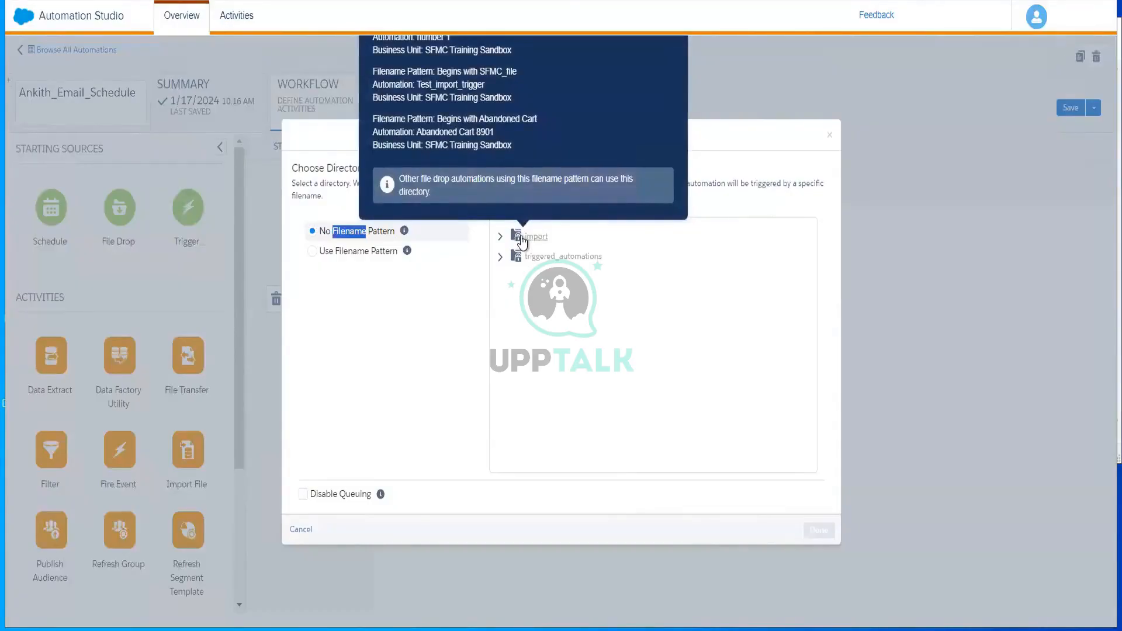
pyautogui.click(313, 255)
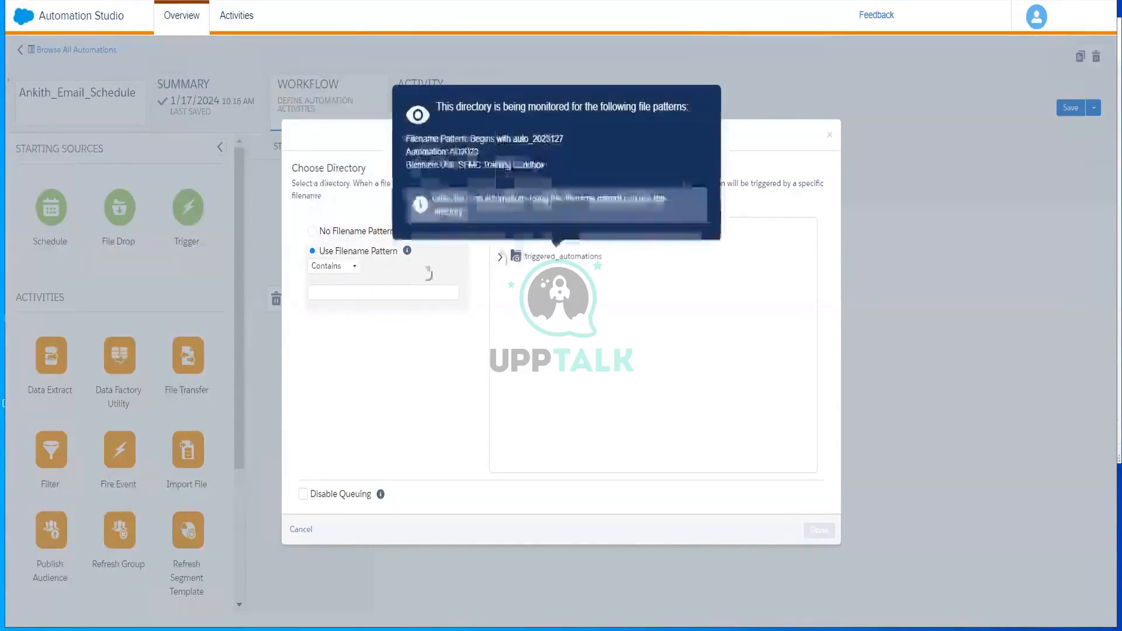
pyautogui.click(344, 268)
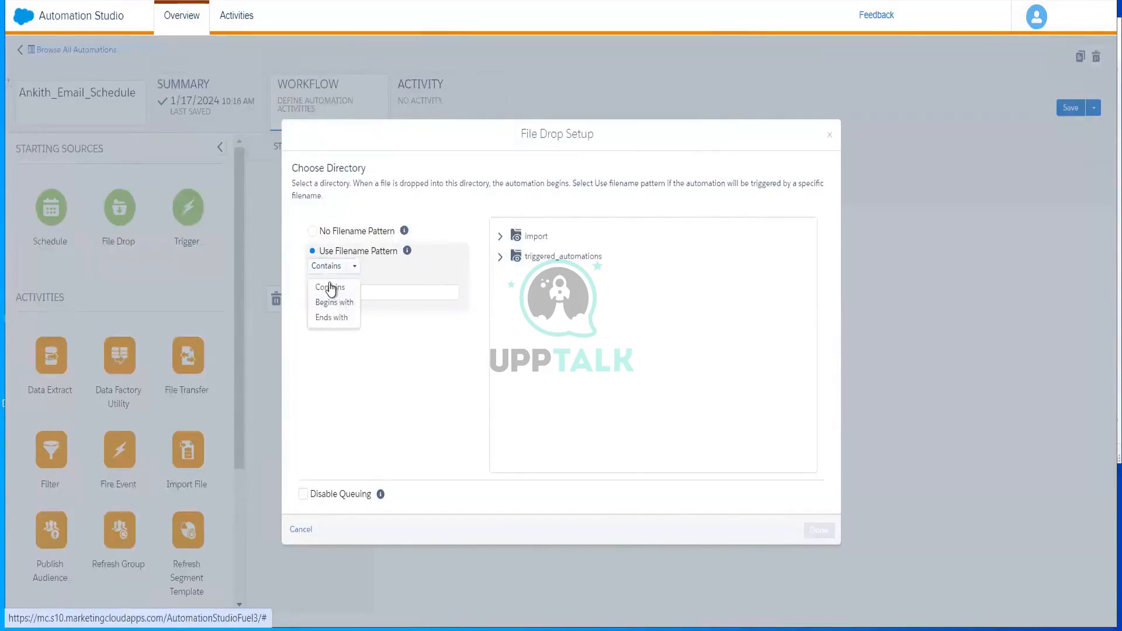
pyautogui.click(331, 288)
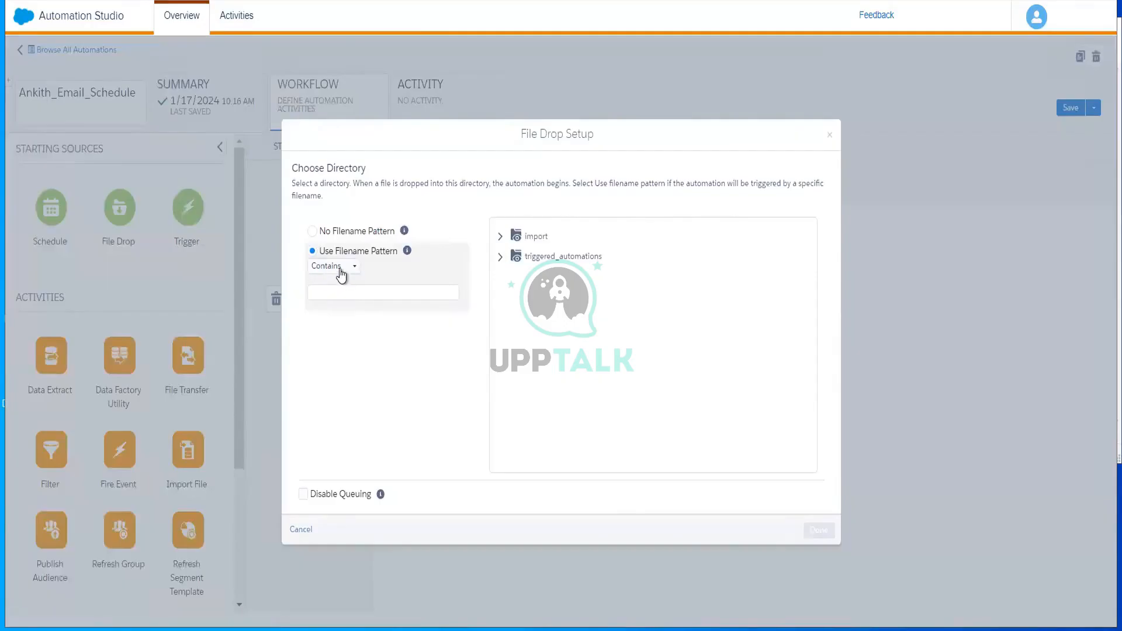
pyautogui.click(341, 274)
pyautogui.click(339, 302)
pyautogui.click(357, 293)
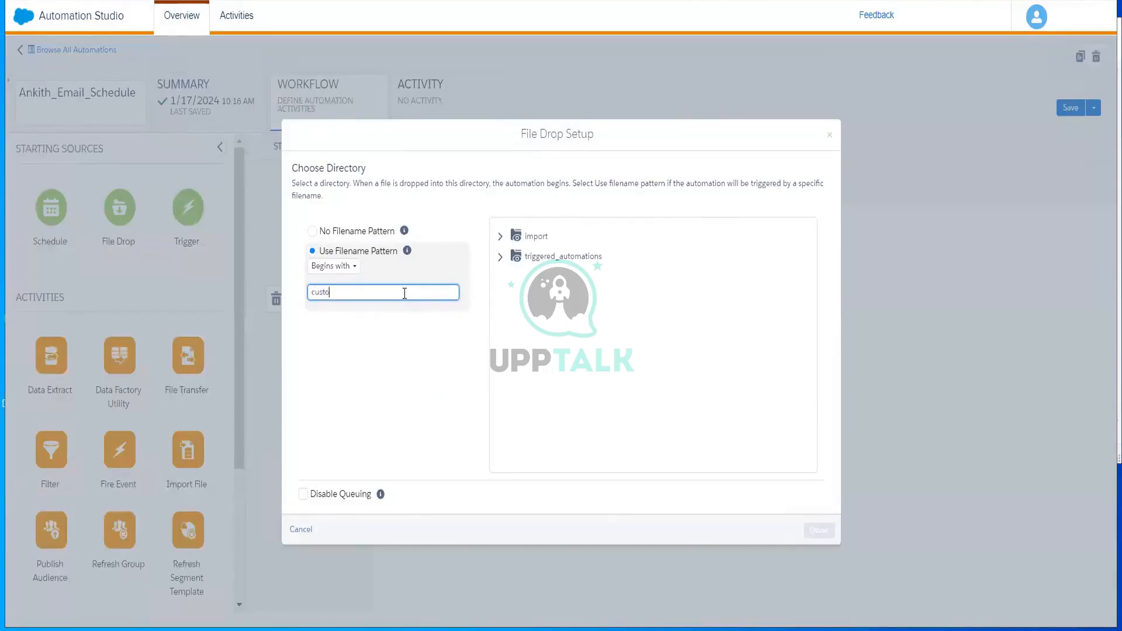
# Choose the Import directory for the file drop, finish the setup and save the automation
pyautogui.click(535, 236)
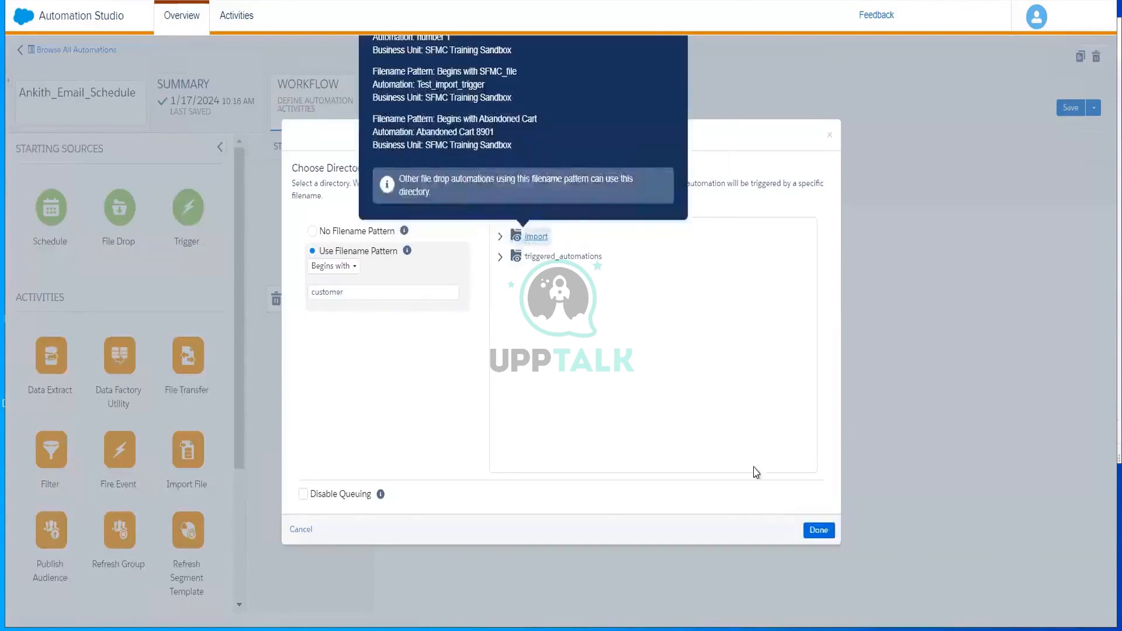
pyautogui.click(817, 530)
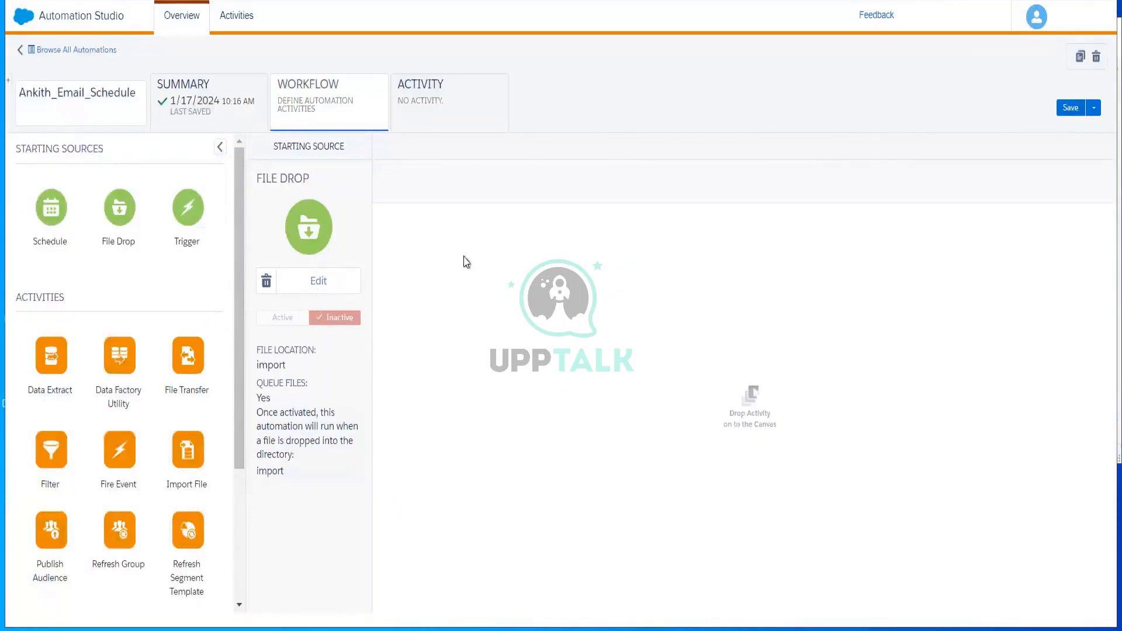
pyautogui.click(1065, 110)
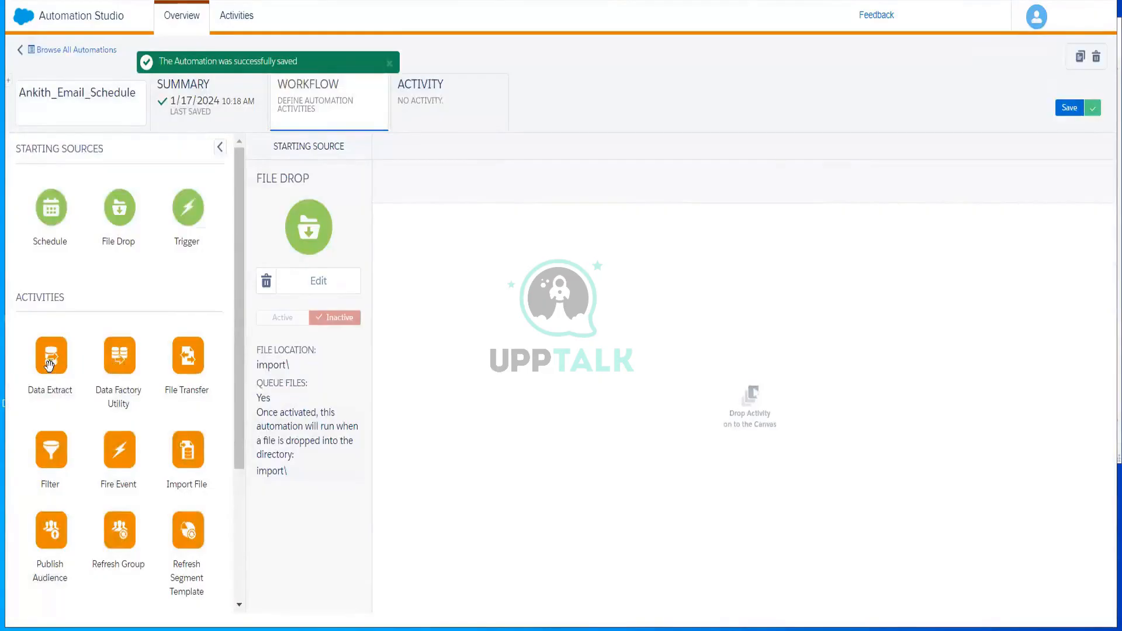
# Drop a Data Extract activity into Step 1 of the workflow, then delete it
pyautogui.moveTo(49, 363); pyautogui.dragTo(562, 269)
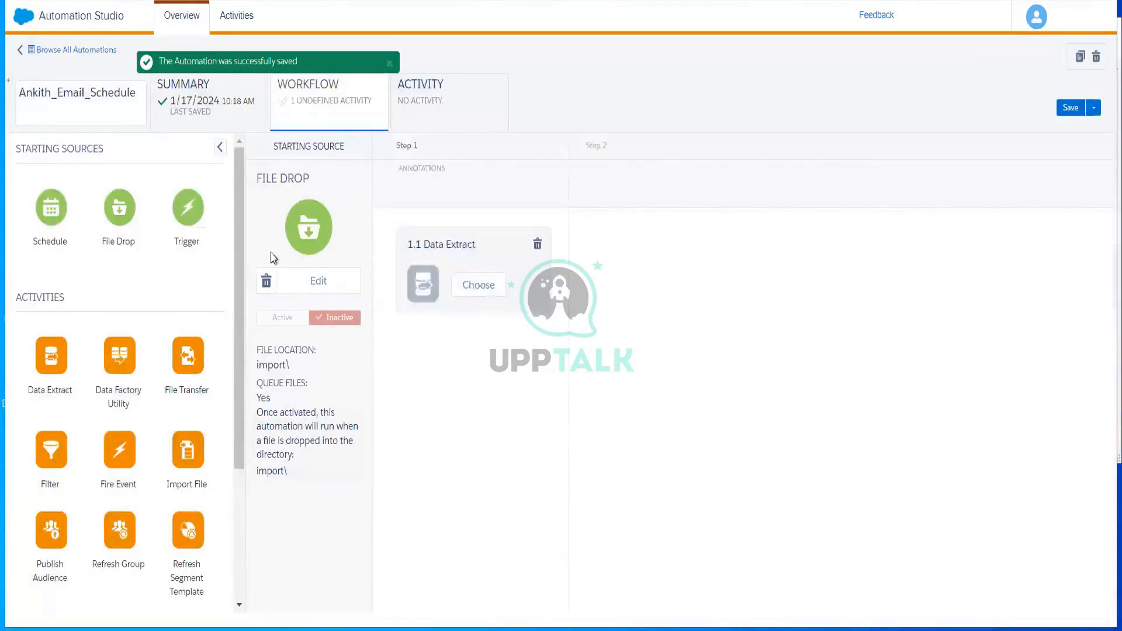
pyautogui.moveTo(243, 247); pyautogui.dragTo(241, 476)
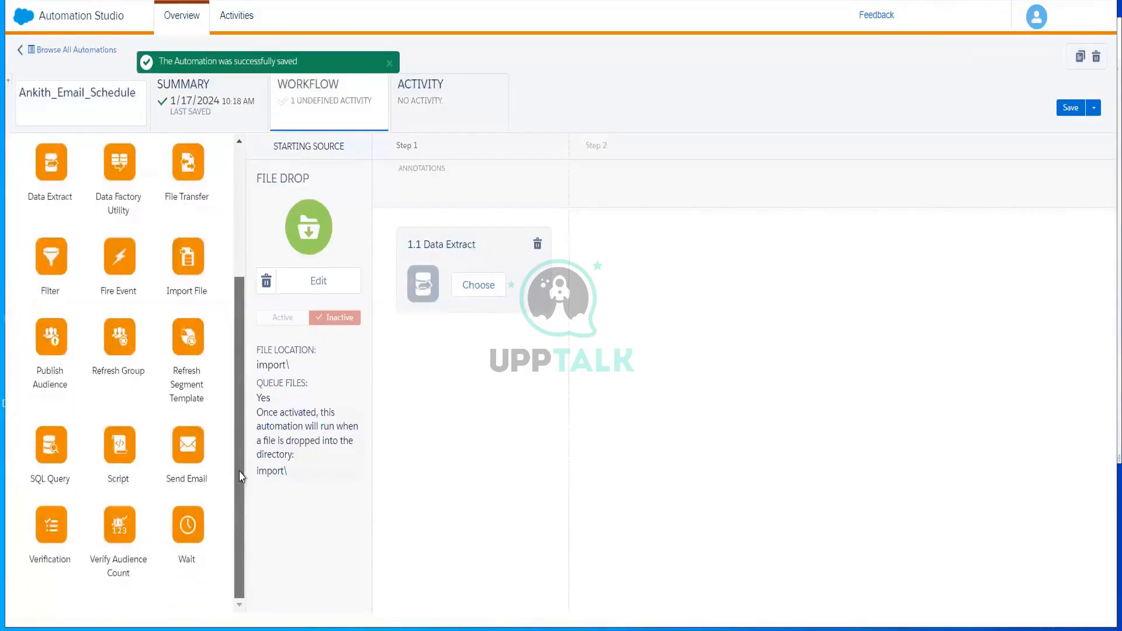
pyautogui.scroll(3, 213, 325)
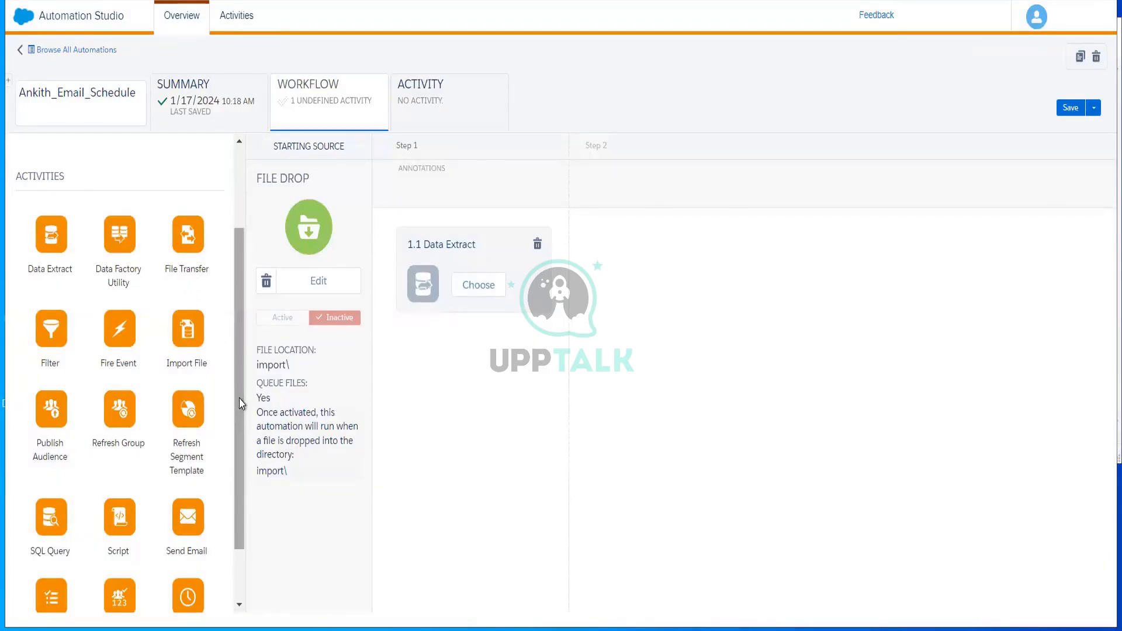
pyautogui.moveTo(241, 403); pyautogui.dragTo(244, 454)
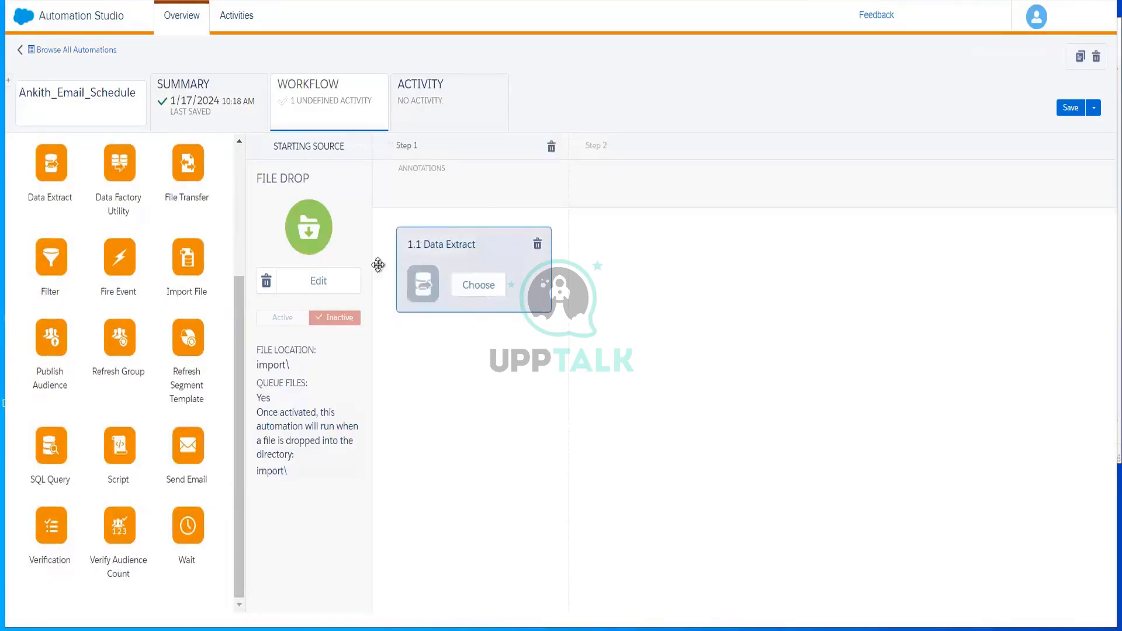
pyautogui.click(537, 244)
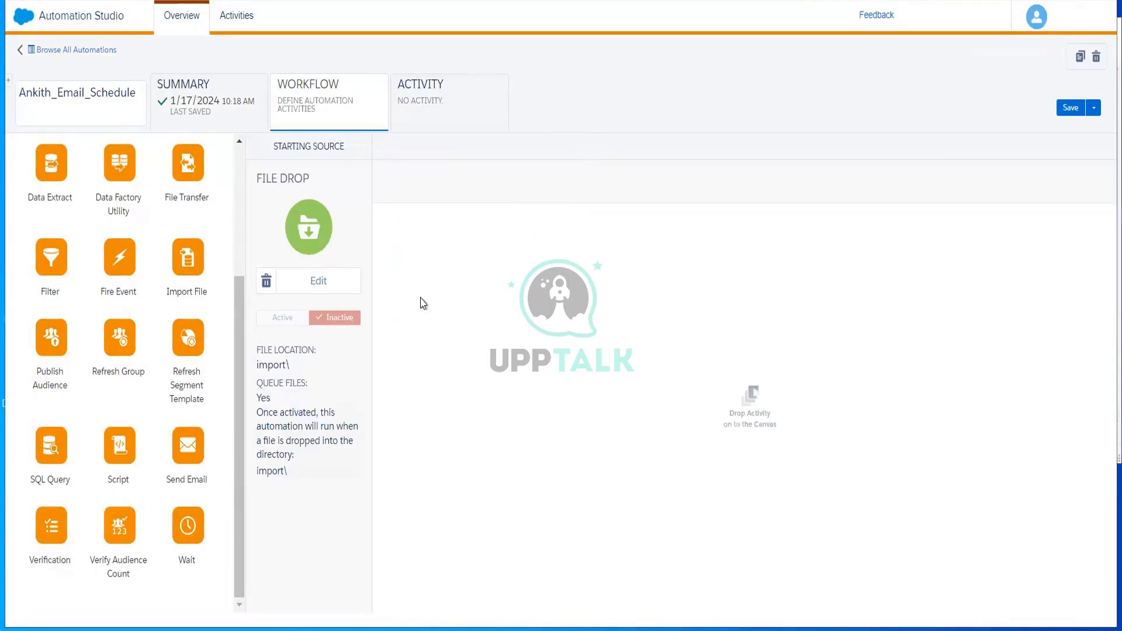
# Drop a Send Email activity into Step 1 of the workflow, then delete it
pyautogui.moveTo(185, 442); pyautogui.dragTo(491, 213)
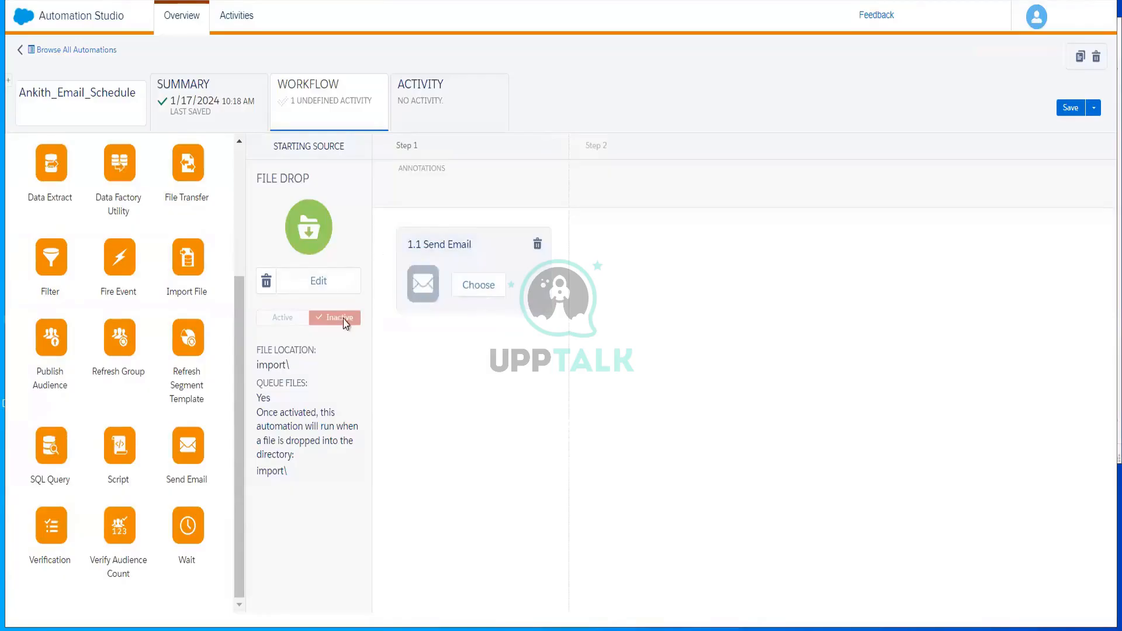
pyautogui.click(537, 244)
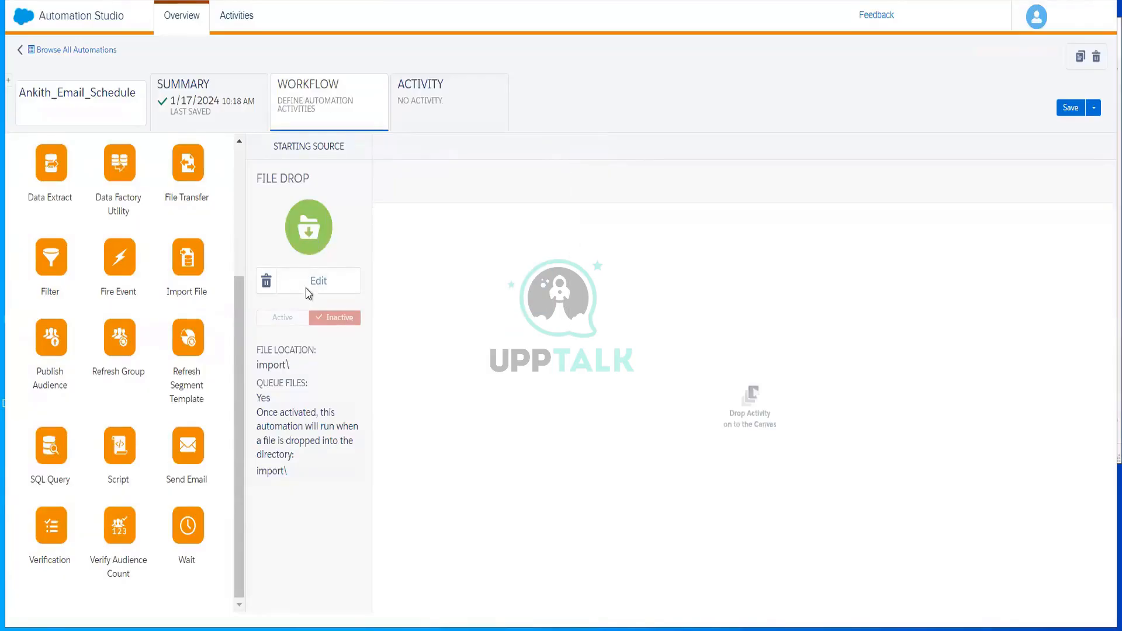
# Delete the File Drop starting source and replace it with a Schedule starting source
pyautogui.click(267, 282)
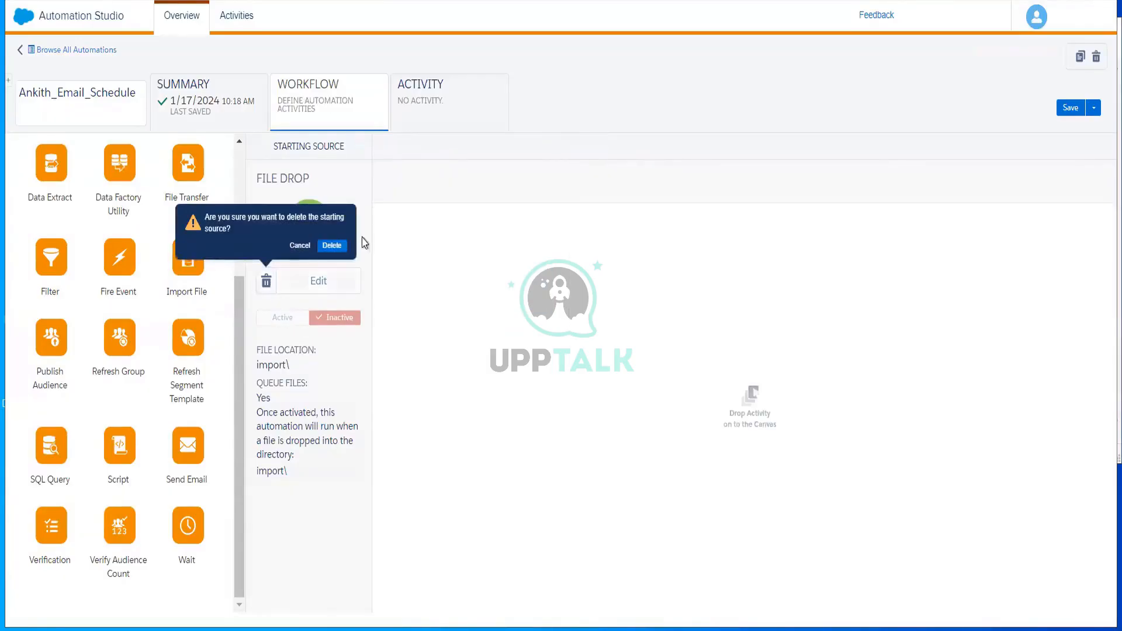
pyautogui.click(333, 245)
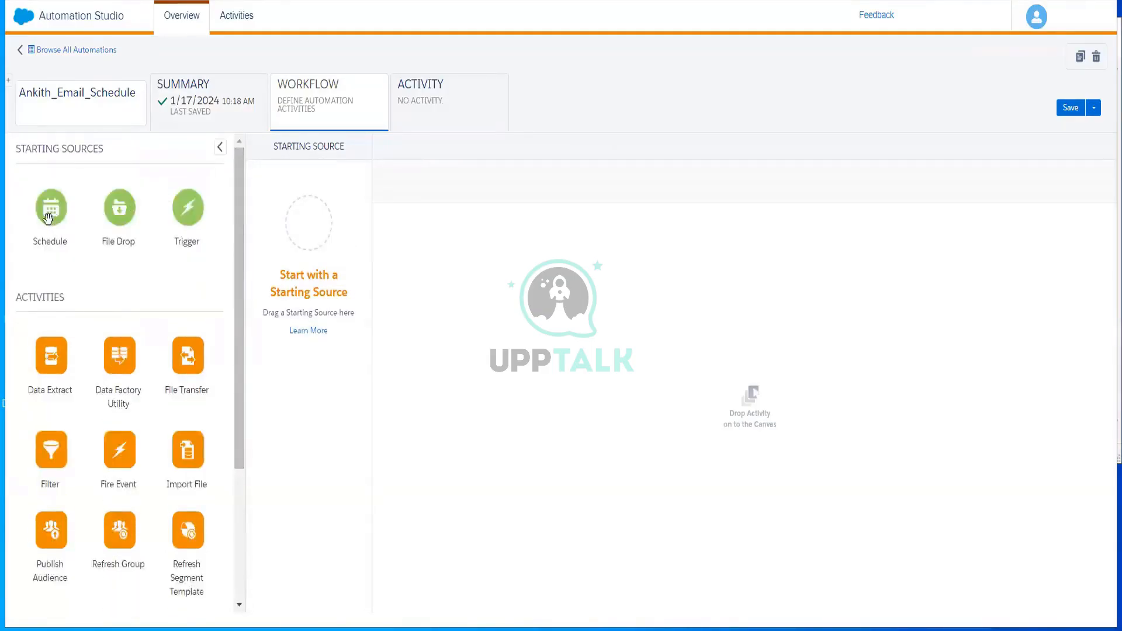
pyautogui.moveTo(50, 215); pyautogui.dragTo(334, 213)
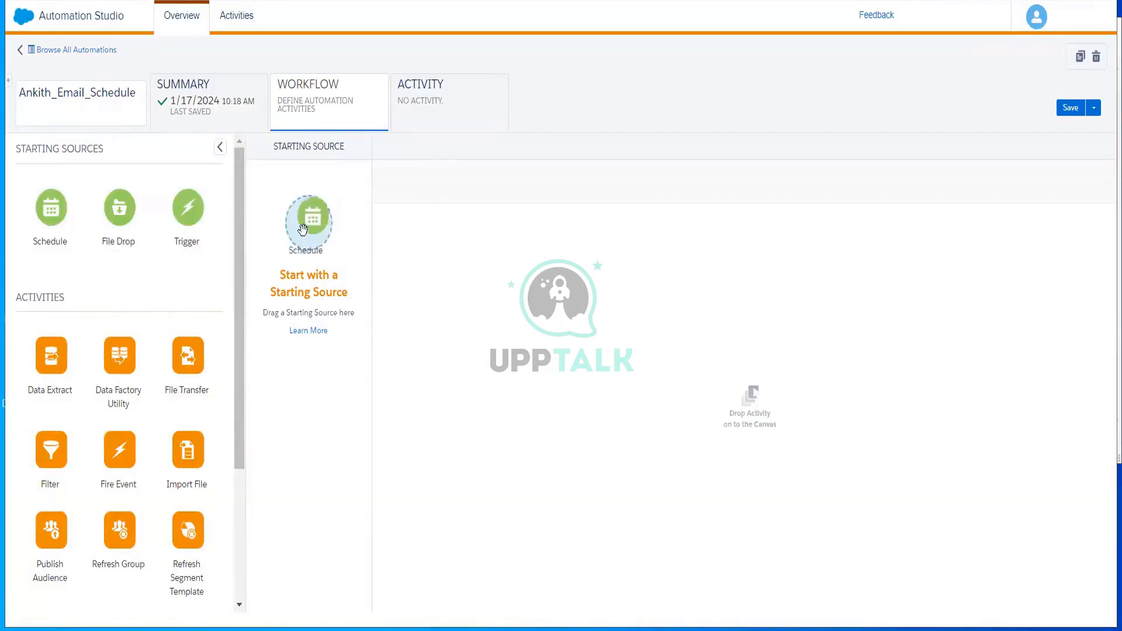
# Add a Send Email activity to Step 1 of the workflow
pyautogui.click(234, 526)
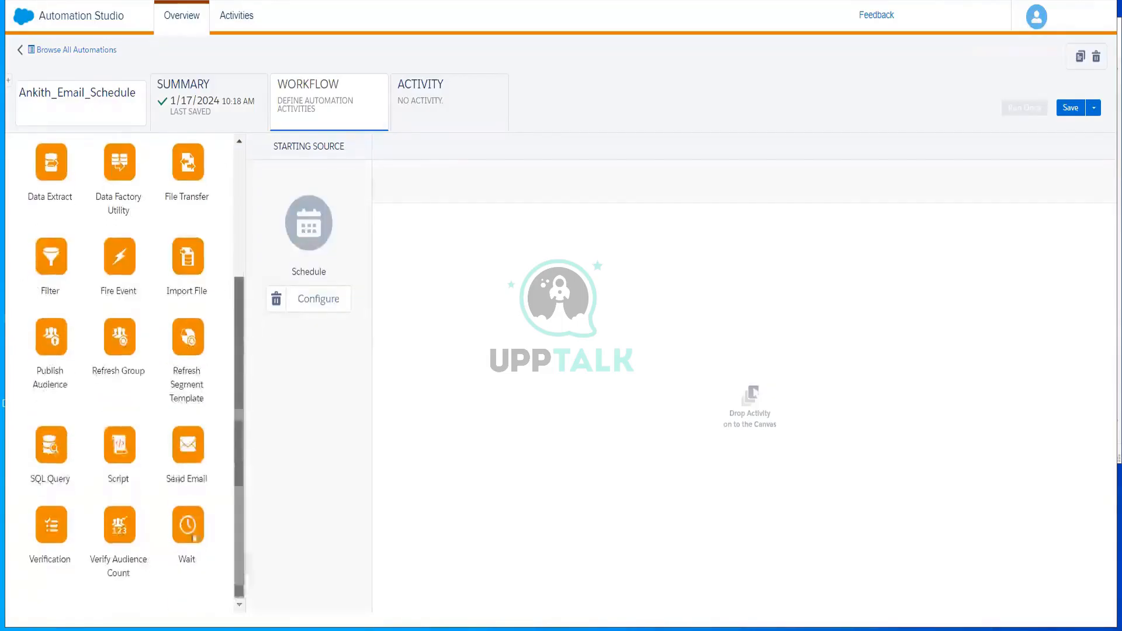
pyautogui.moveTo(374, 366); pyautogui.dragTo(446, 277)
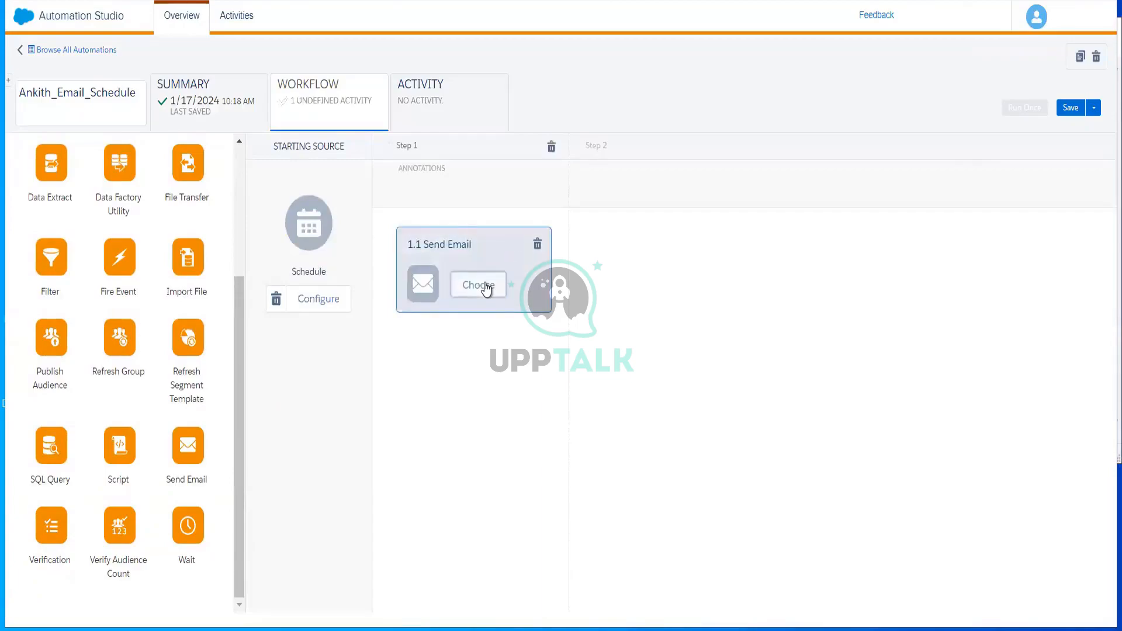